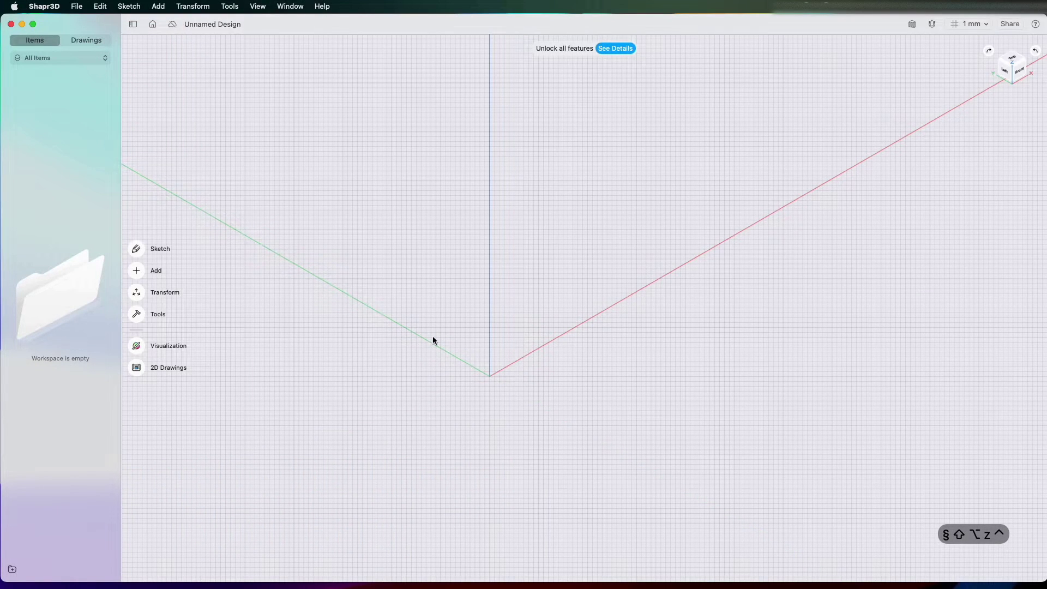
- Sketch a three-point arc on the top plane with both ends on the X axis, spanning about 78° with a radius of about 7.1 mm
{"action": "scroll", "coordinate": [433, 336], "scroll_direction": "up", "scroll_amount": 2}
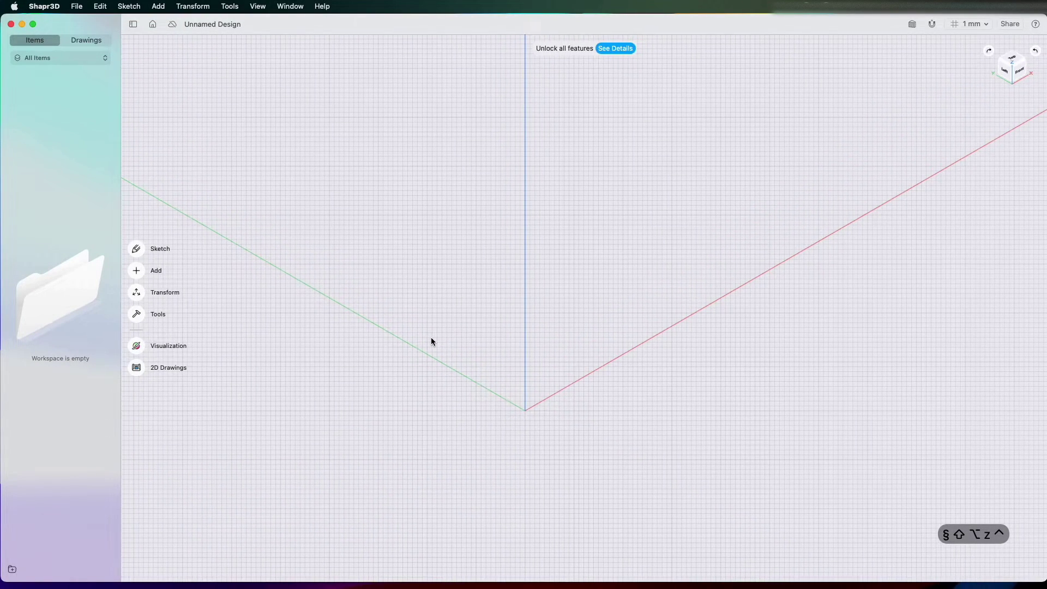
{"action": "scroll", "coordinate": [431, 338], "scroll_direction": "left", "scroll_amount": 3}
{"action": "scroll", "coordinate": [430, 338], "scroll_direction": "right", "scroll_amount": 2}
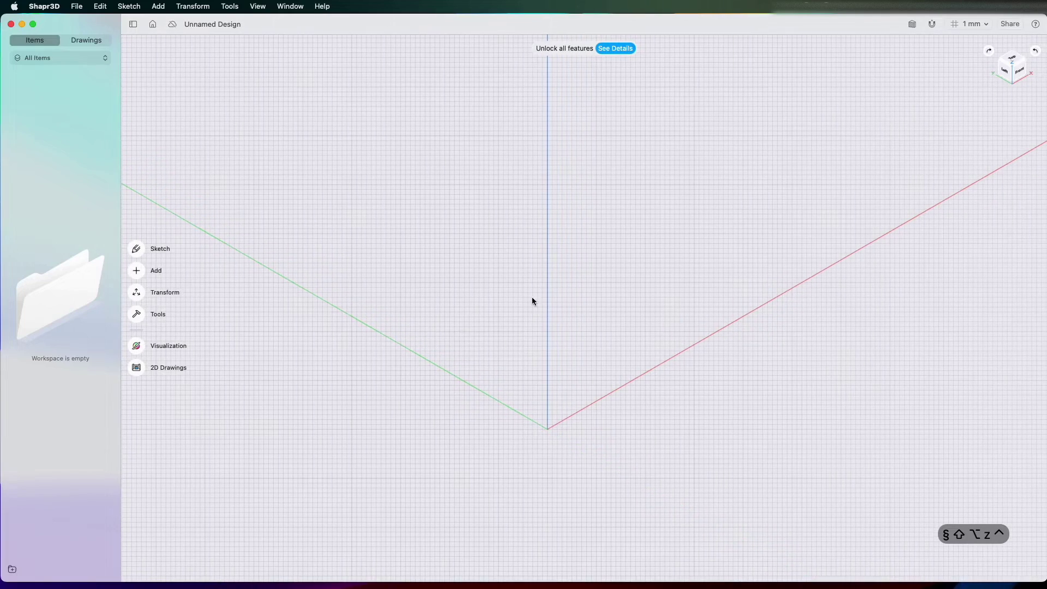
{"action": "scroll", "coordinate": [616, 177], "scroll_direction": "up", "scroll_amount": 2}
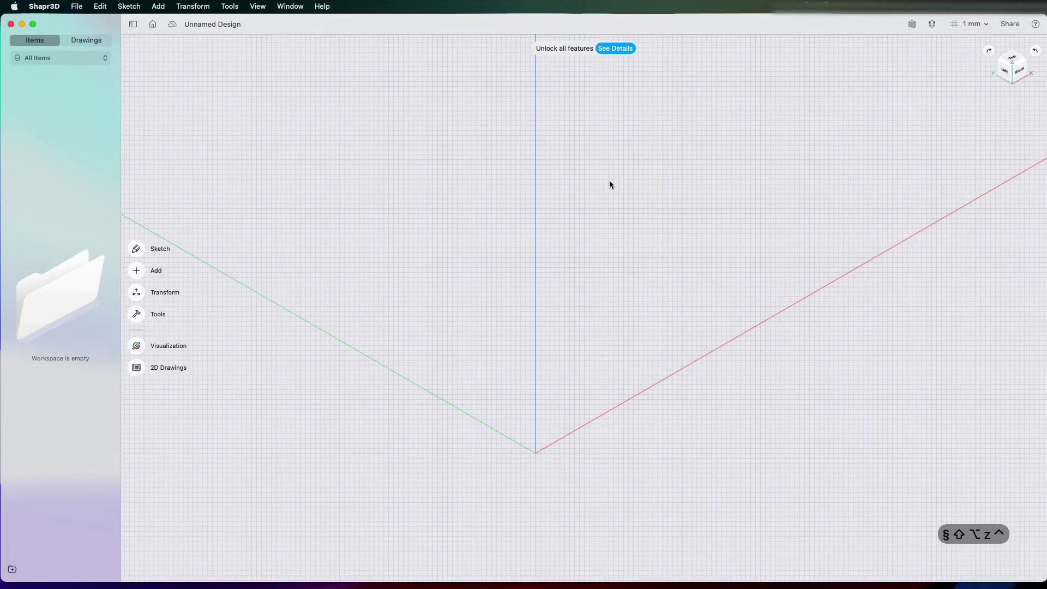
{"action": "left_click", "coordinate": [1014, 57]}
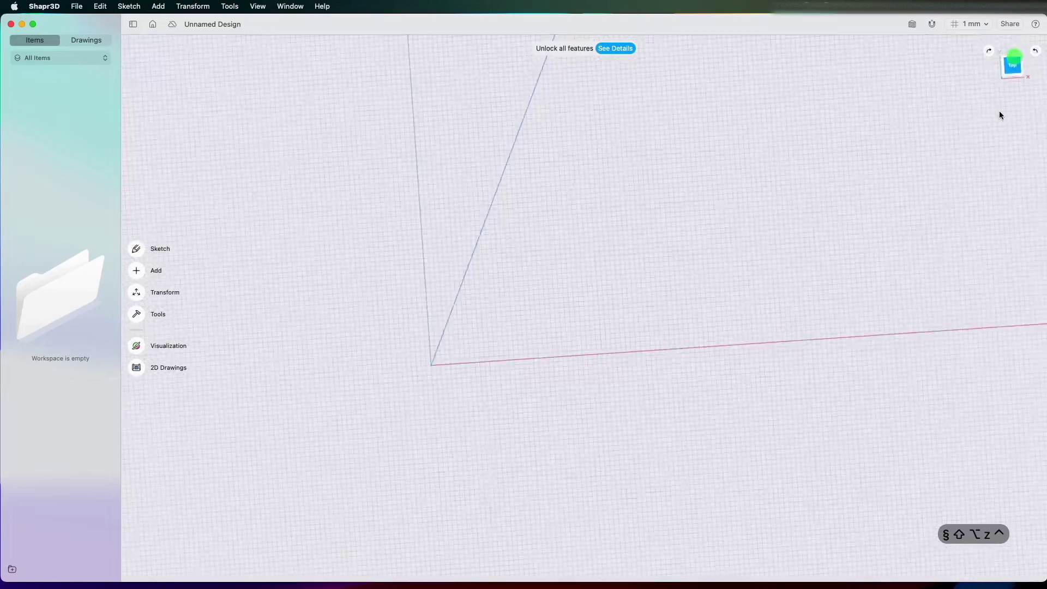
{"action": "left_click", "coordinate": [143, 249]}
{"action": "left_click", "coordinate": [137, 222]}
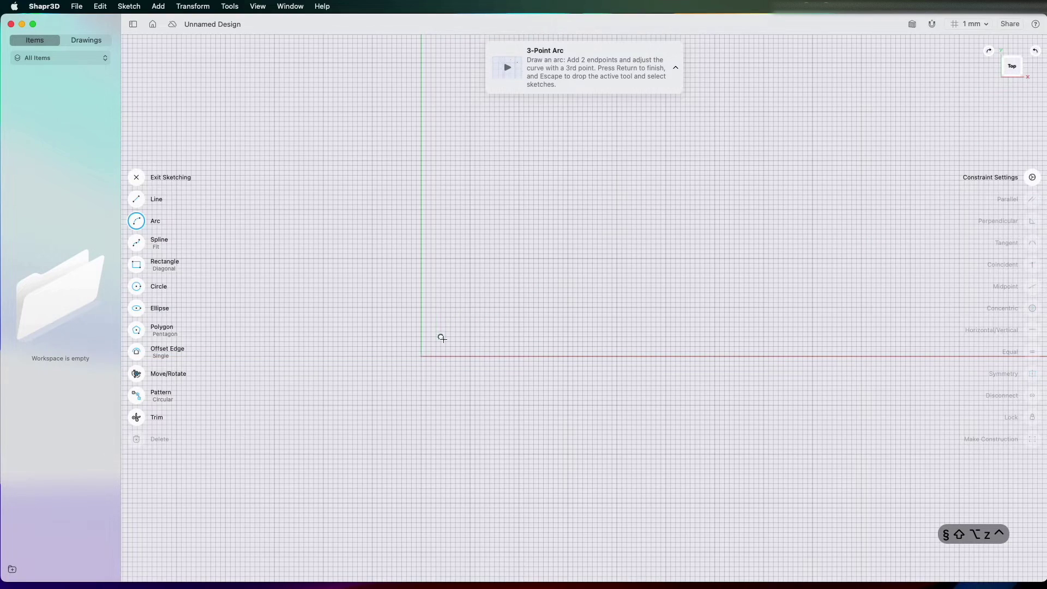
{"action": "scroll", "coordinate": [441, 338], "scroll_direction": "up", "scroll_amount": 5}
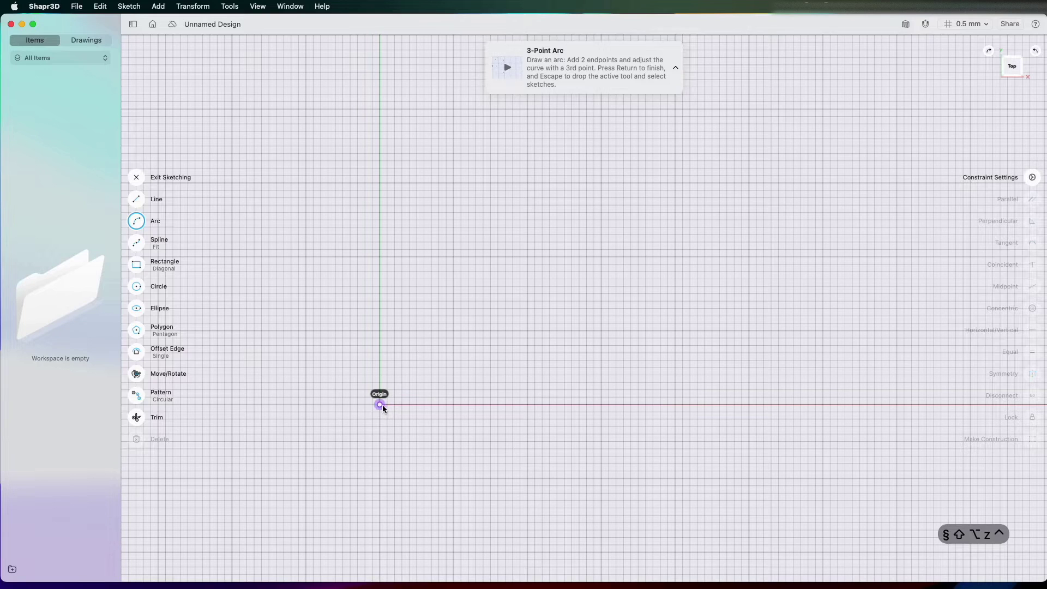
{"action": "left_click", "coordinate": [393, 405]}
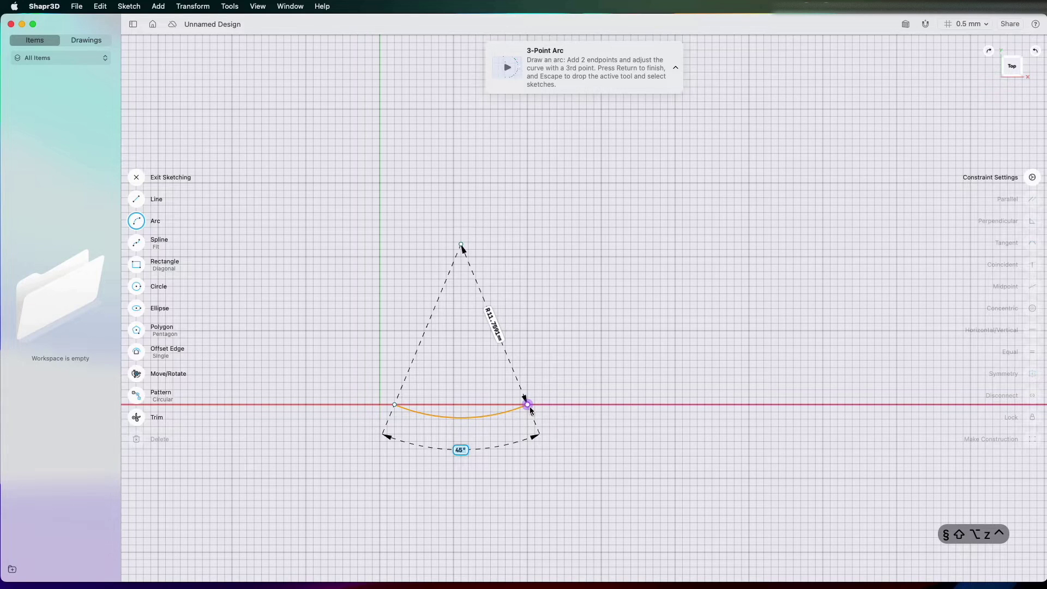
{"action": "left_click", "coordinate": [531, 407]}
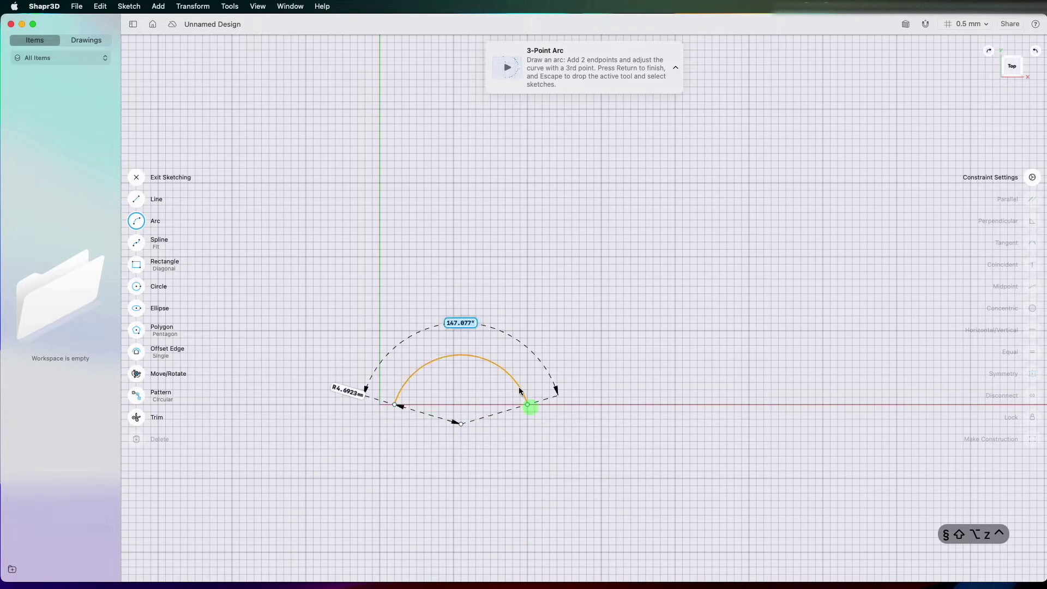
{"action": "left_click", "coordinate": [499, 389]}
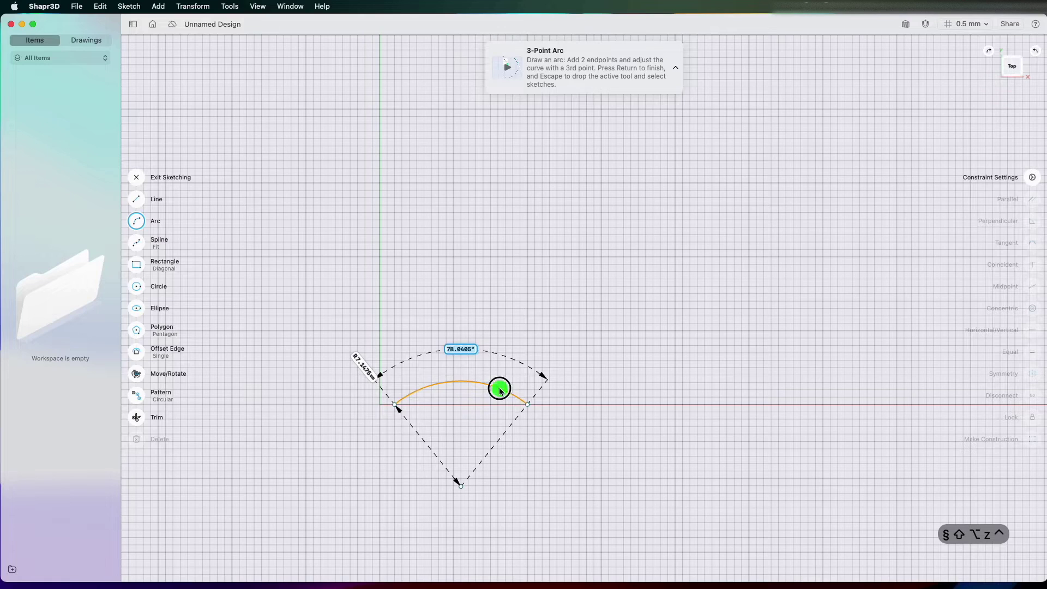
{"action": "key", "text": "Escape"}
- Set the arc's angle to 45°
{"action": "left_click", "coordinate": [457, 352]}
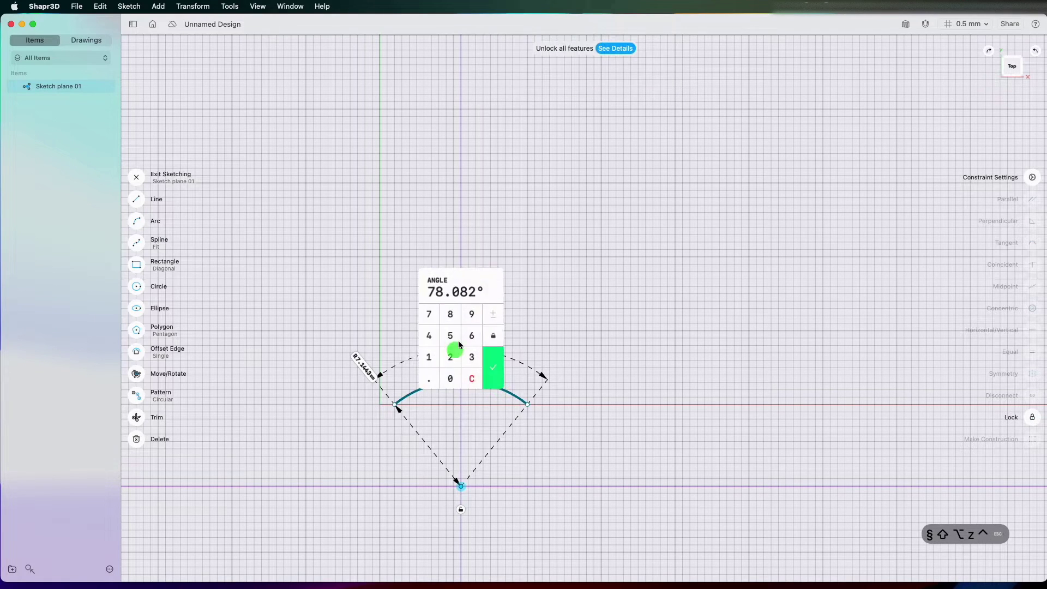
{"action": "left_click", "coordinate": [429, 336]}
{"action": "left_click", "coordinate": [450, 335]}
{"action": "left_click", "coordinate": [493, 362]}
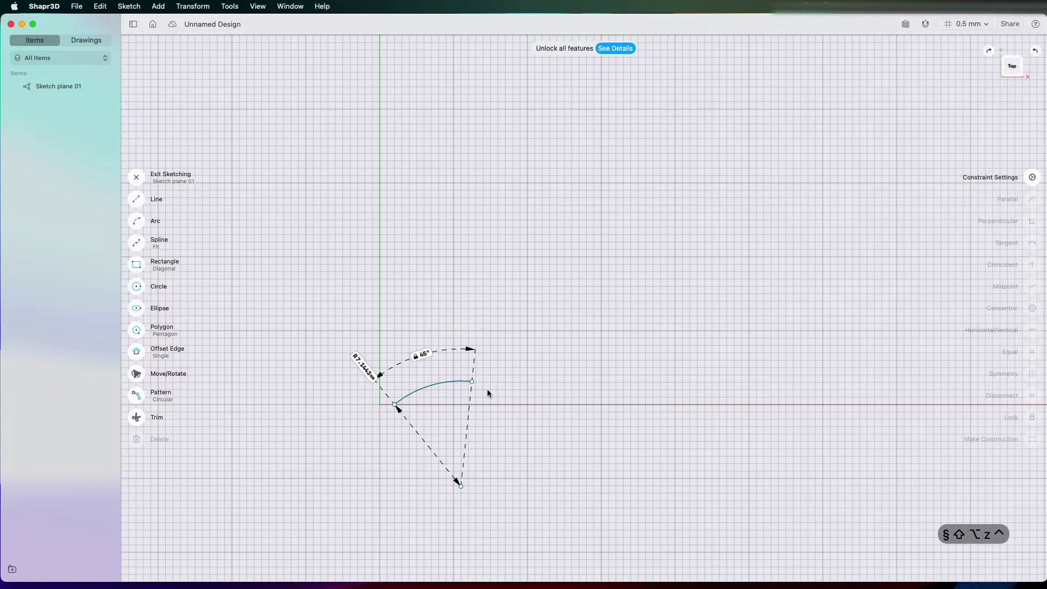
- Move both arc endpoints onto the X axis and lock the endpoint nearest the origin
{"action": "left_click_drag", "start_coordinate": [476, 385], "coordinate": [476, 407]}
{"action": "left_click_drag", "start_coordinate": [409, 424], "coordinate": [410, 404]}
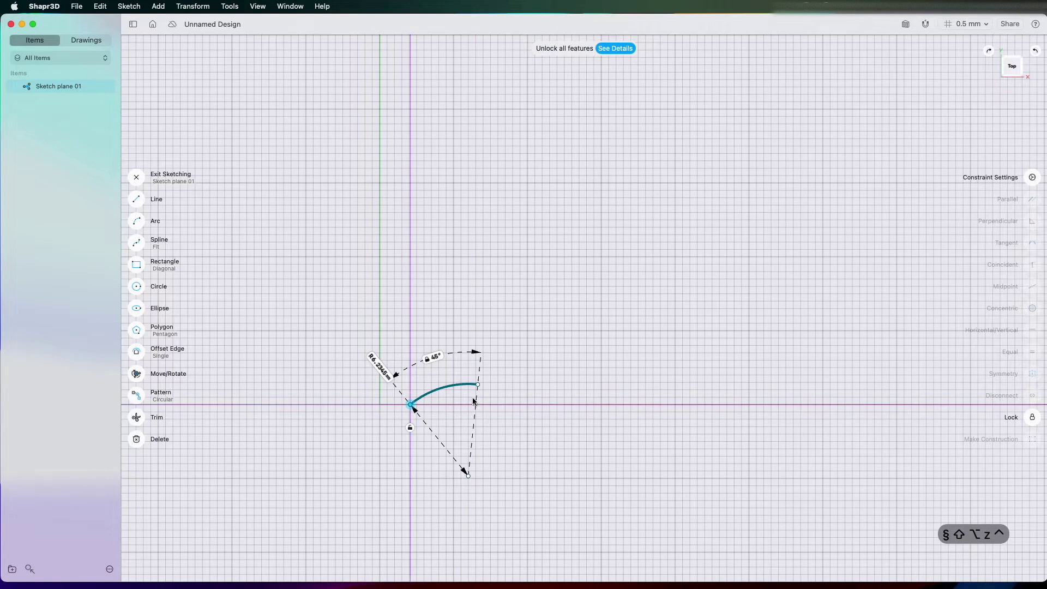
{"action": "left_click", "coordinate": [411, 428]}
{"action": "left_click_drag", "start_coordinate": [479, 385], "coordinate": [483, 404]}
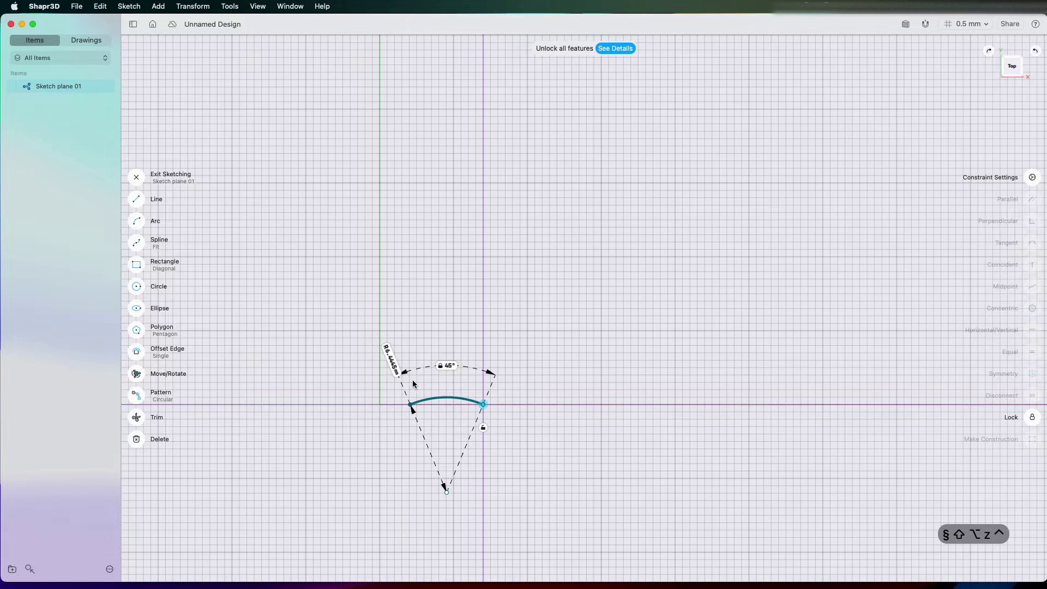
- Set the arc's radius to 50 mm
{"action": "scroll", "coordinate": [430, 402], "scroll_direction": "up", "scroll_amount": 5}
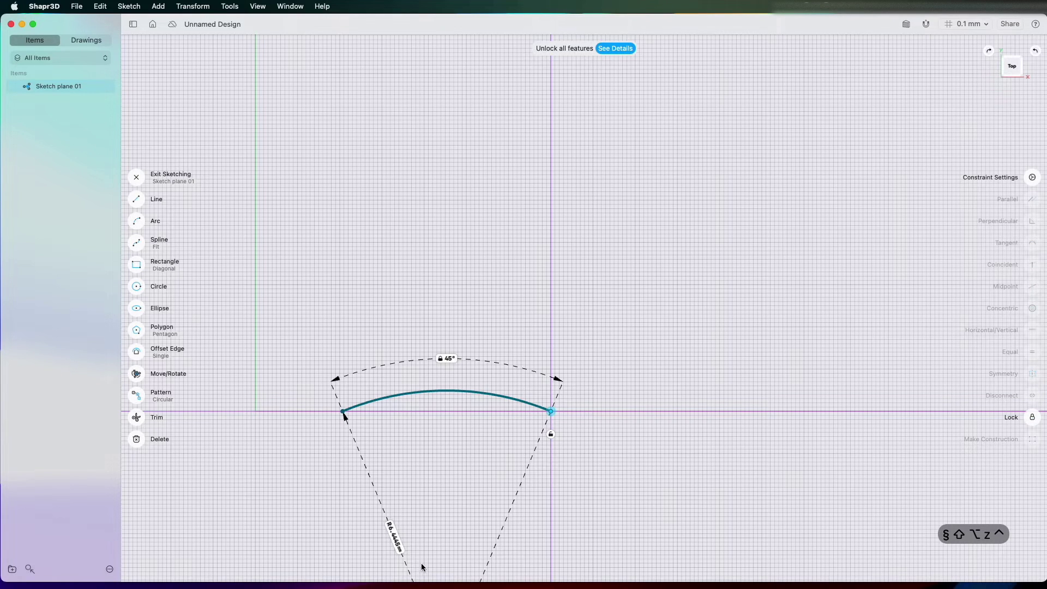
{"action": "left_click", "coordinate": [394, 537]}
{"action": "left_click", "coordinate": [385, 518]}
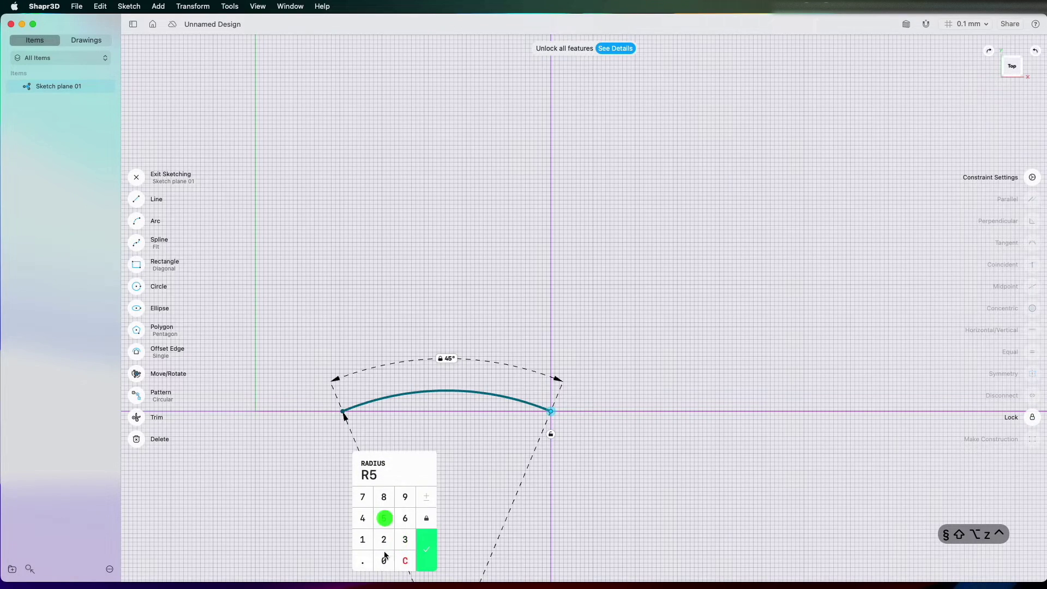
{"action": "left_click", "coordinate": [384, 559]}
{"action": "left_click", "coordinate": [425, 549]}
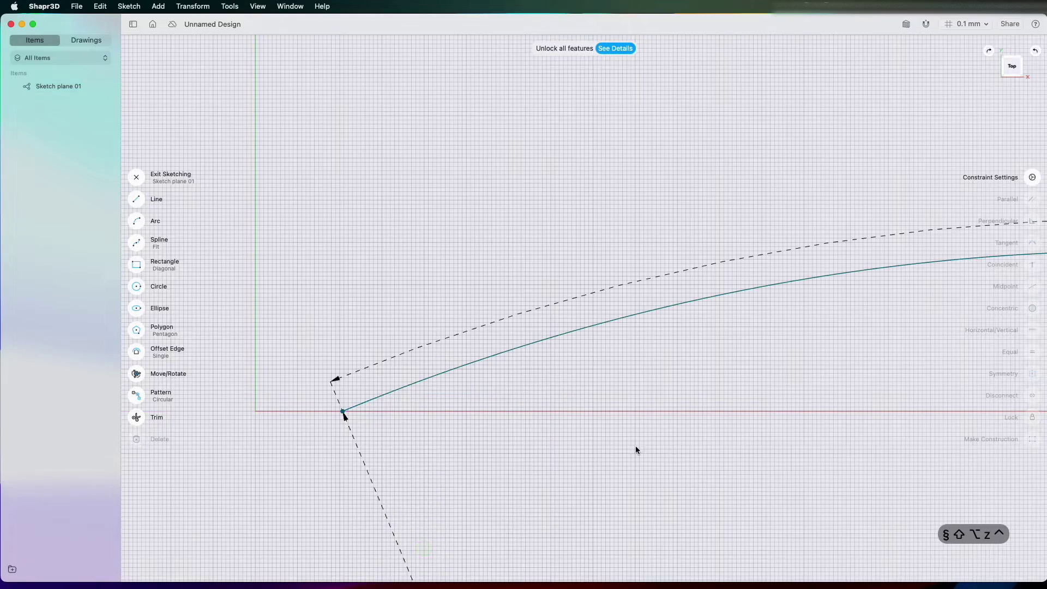
- Offset the arc 2.5 mm outward to create a second, parallel arc above it
{"action": "scroll", "coordinate": [636, 447], "scroll_direction": "right", "scroll_amount": 4}
{"action": "scroll", "coordinate": [564, 428], "scroll_direction": "up", "scroll_amount": 1}
{"action": "scroll", "coordinate": [564, 428], "scroll_direction": "down", "scroll_amount": 6}
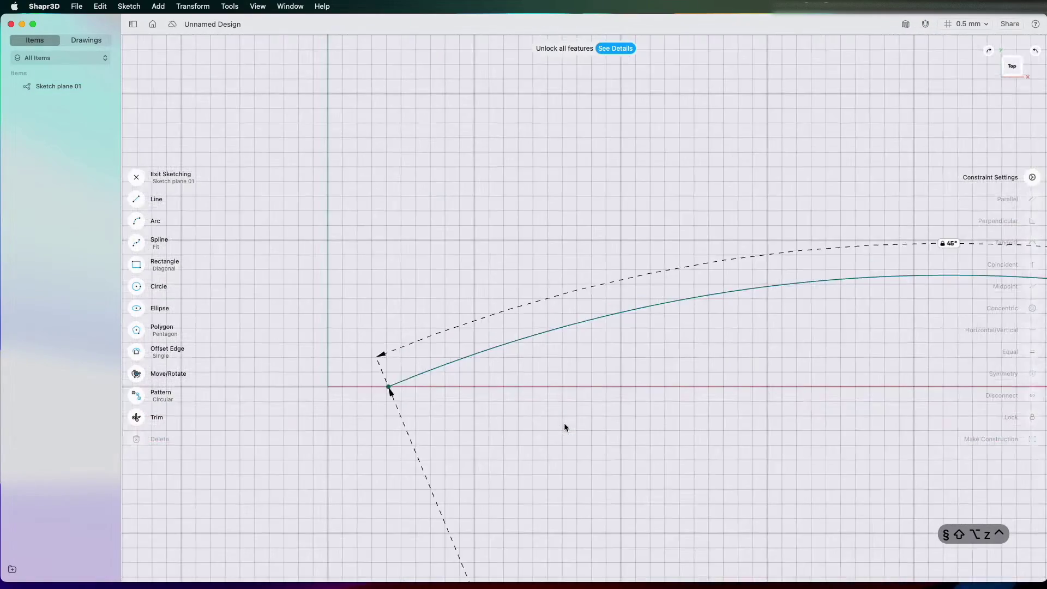
{"action": "scroll", "coordinate": [564, 427], "scroll_direction": "down", "scroll_amount": 3}
{"action": "scroll", "coordinate": [732, 365], "scroll_direction": "right", "scroll_amount": 4}
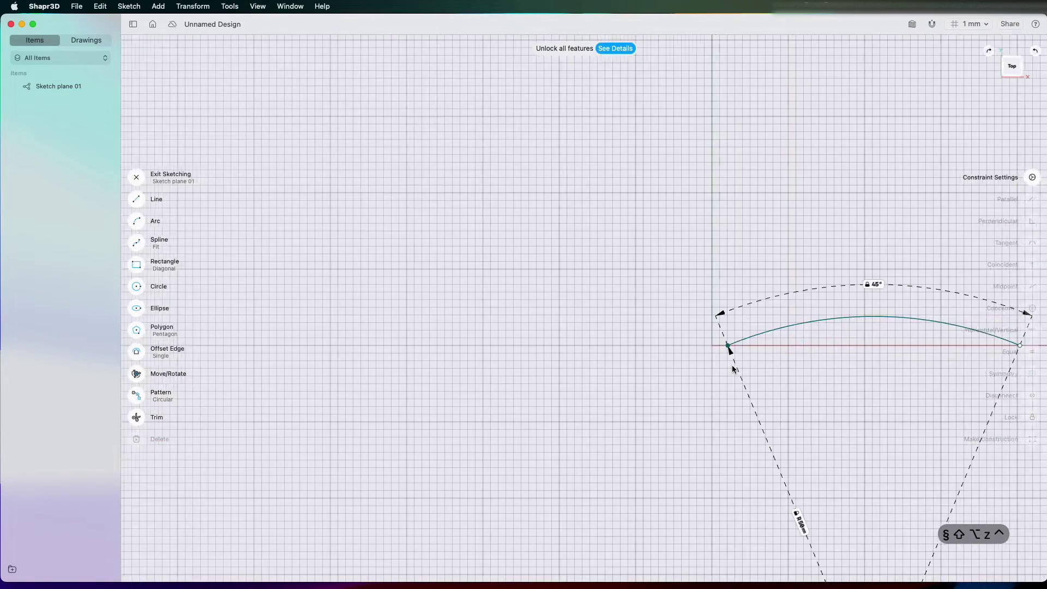
{"action": "scroll", "coordinate": [725, 351], "scroll_direction": "right", "scroll_amount": 2}
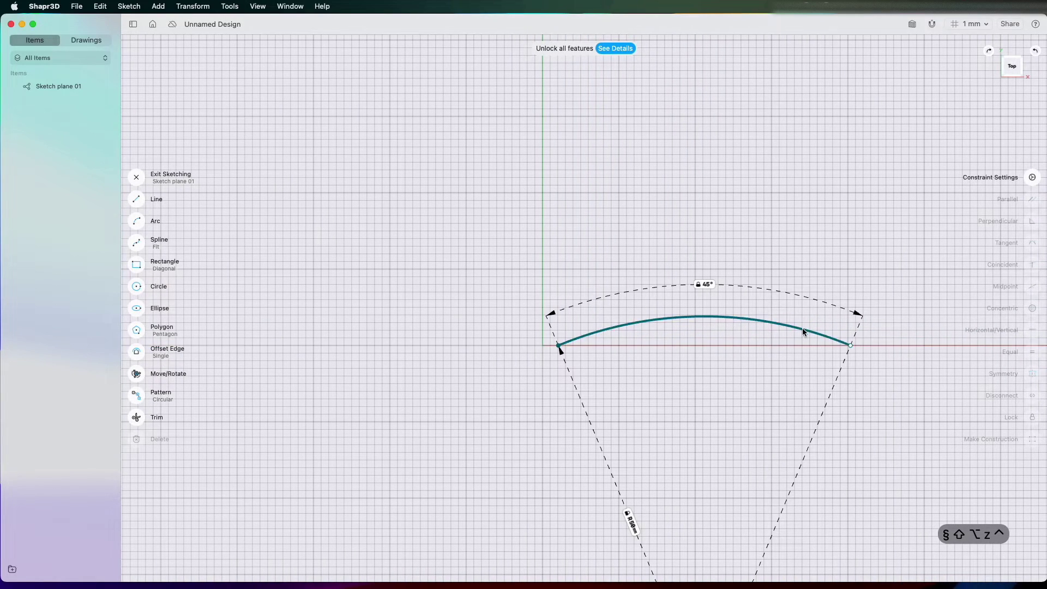
{"action": "left_click", "coordinate": [634, 519]}
{"action": "left_click", "coordinate": [133, 354]}
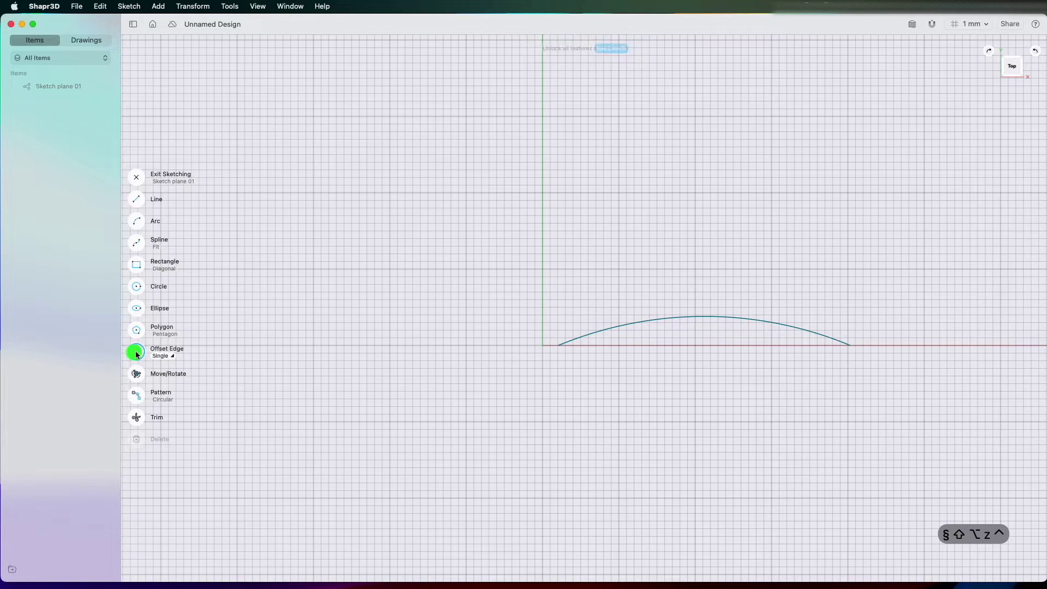
{"action": "left_click", "coordinate": [683, 317]}
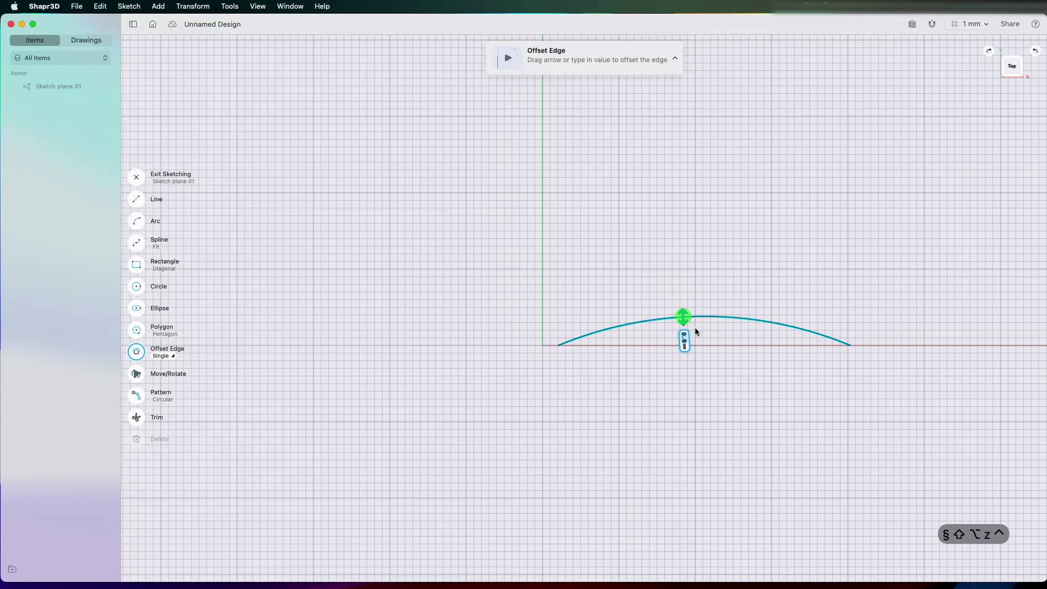
{"action": "left_click_drag", "start_coordinate": [683, 315], "coordinate": [683, 297]}
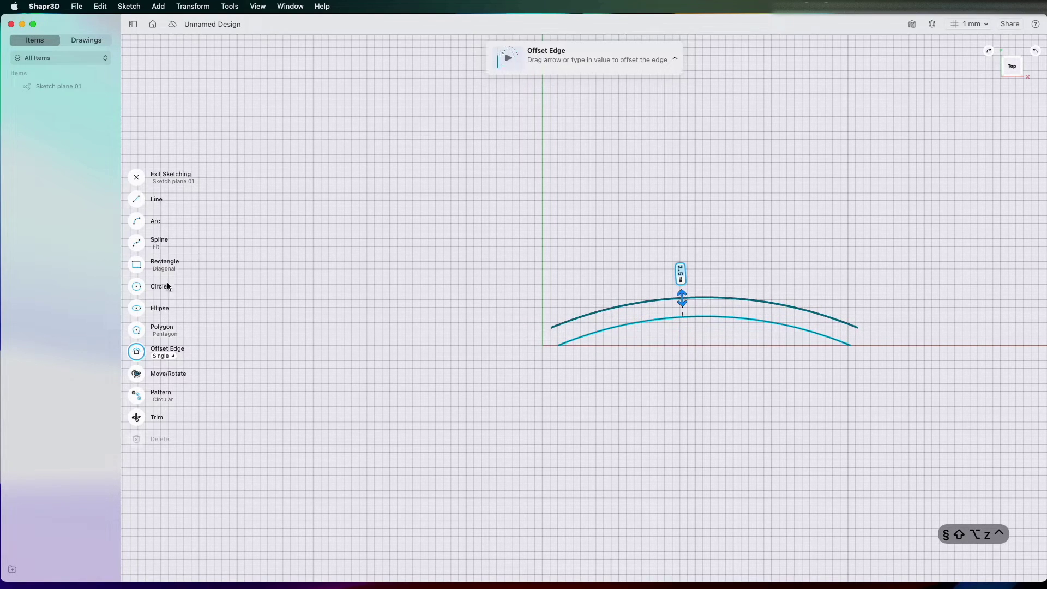
- Close the profile with a straight line between the two arcs at each end and exit the sketch
{"action": "left_click", "coordinate": [137, 200]}
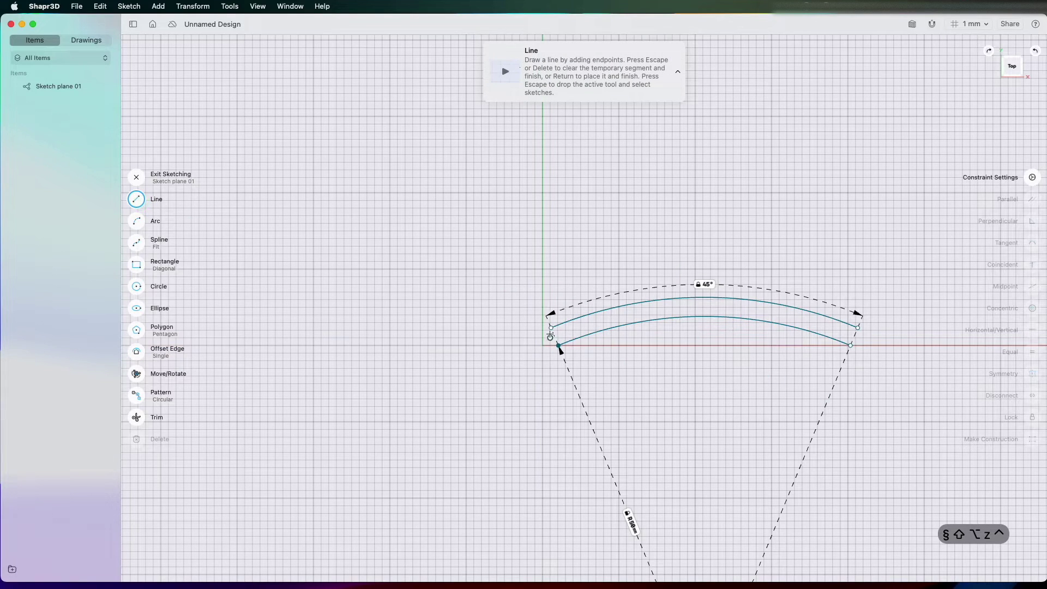
{"action": "left_click", "coordinate": [552, 328]}
{"action": "left_click", "coordinate": [558, 345]}
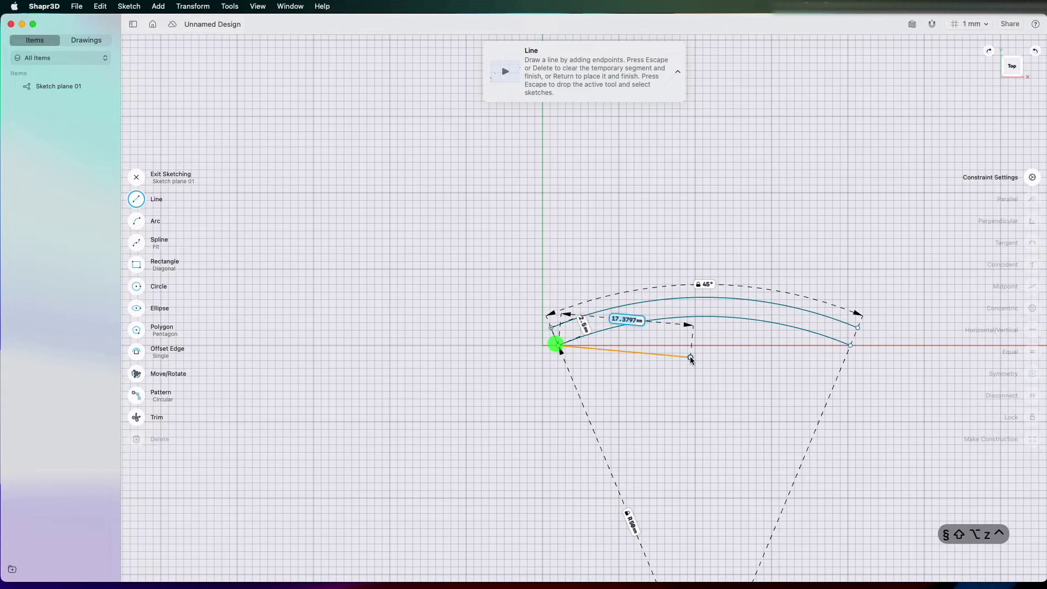
{"action": "key", "text": "Escape"}
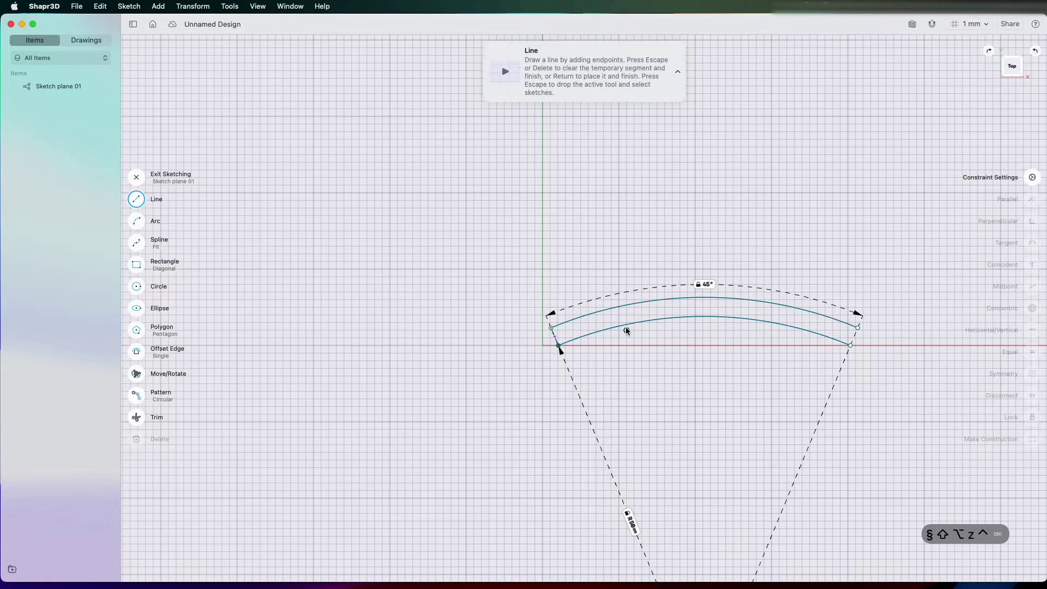
{"action": "left_click", "coordinate": [857, 327]}
{"action": "left_click", "coordinate": [851, 345]}
{"action": "key", "text": "Escape"}
{"action": "key", "text": "Escape"}
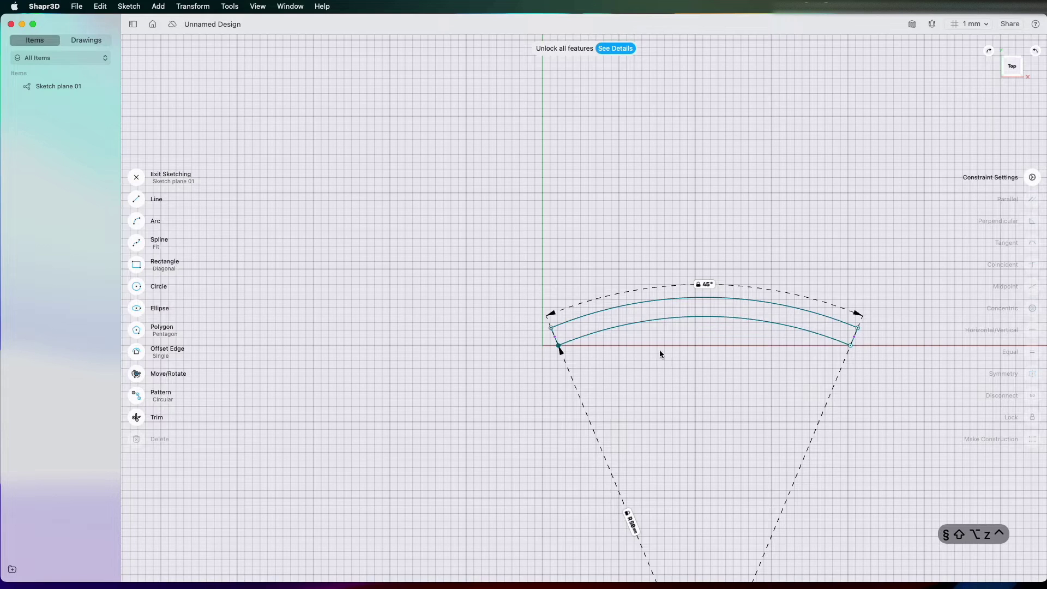
{"action": "scroll", "coordinate": [709, 358], "scroll_direction": "right", "scroll_amount": 5}
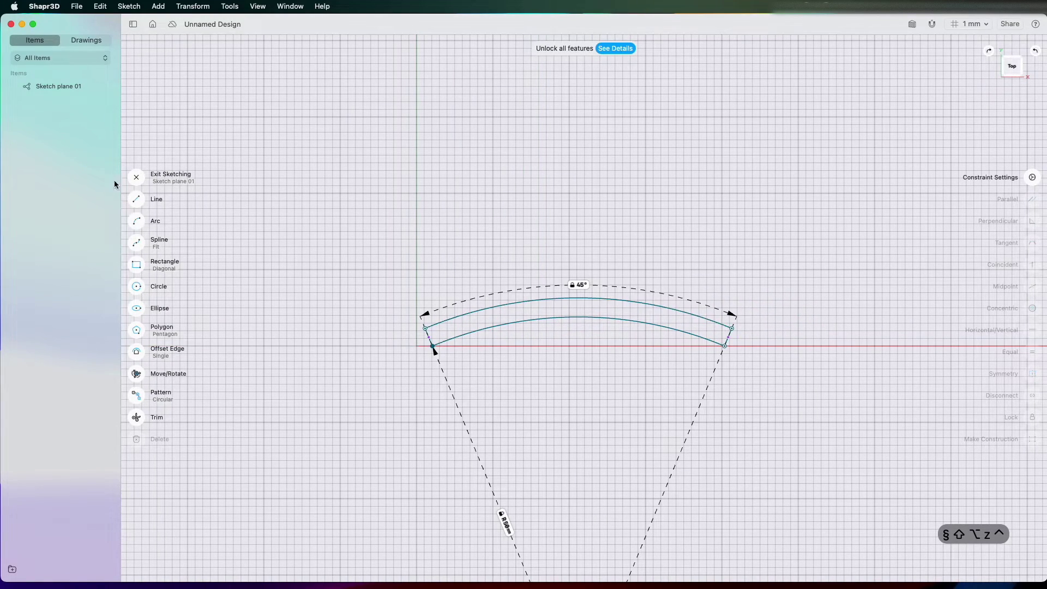
{"action": "left_click", "coordinate": [144, 179]}
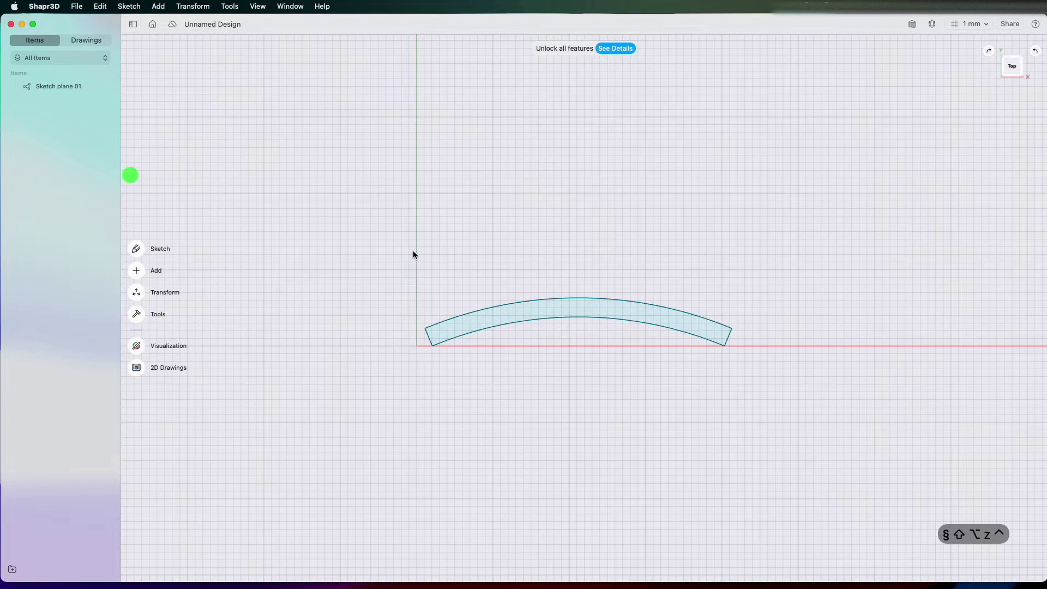
- Extrude the closed curved profile 50 mm upward in an isometric view
{"action": "scroll", "coordinate": [446, 291], "scroll_direction": "up", "scroll_amount": 3}
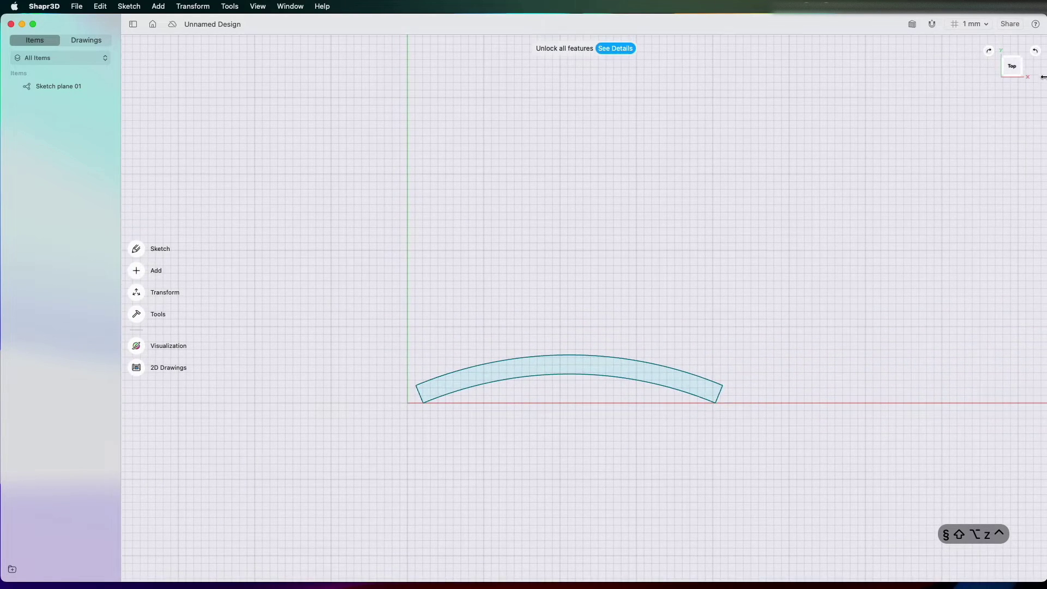
{"action": "left_click", "coordinate": [1005, 76]}
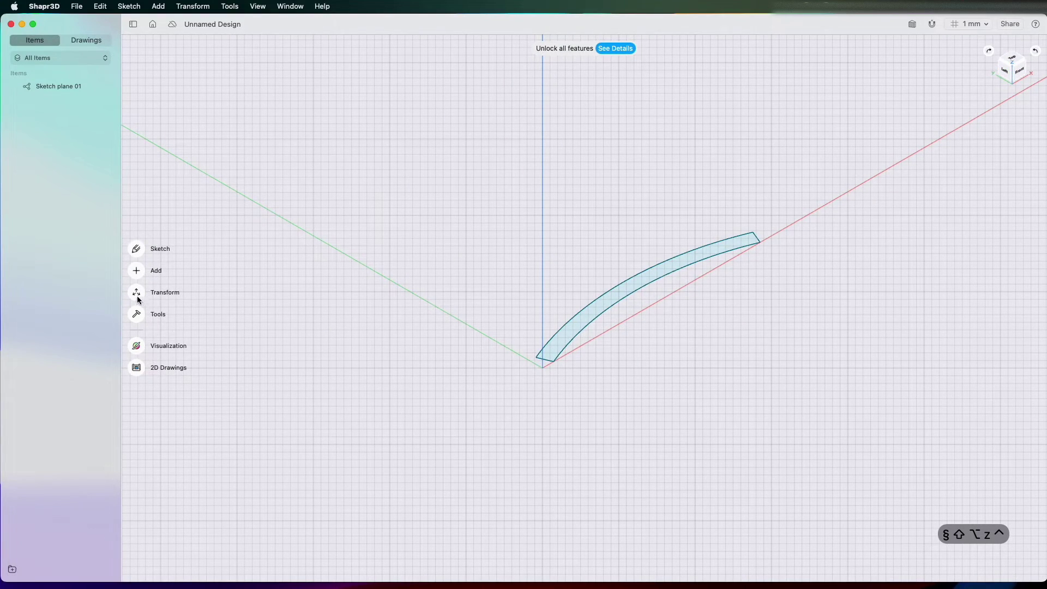
{"action": "left_click", "coordinate": [137, 271]}
{"action": "left_click", "coordinate": [138, 239]}
{"action": "left_click", "coordinate": [135, 312]}
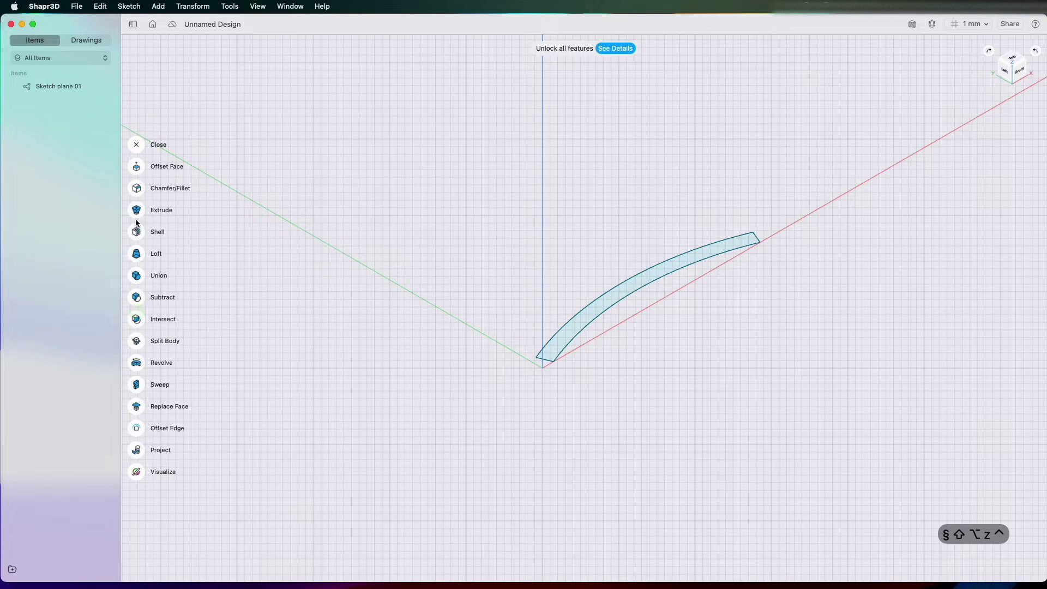
{"action": "left_click", "coordinate": [137, 213]}
{"action": "left_click", "coordinate": [662, 265]}
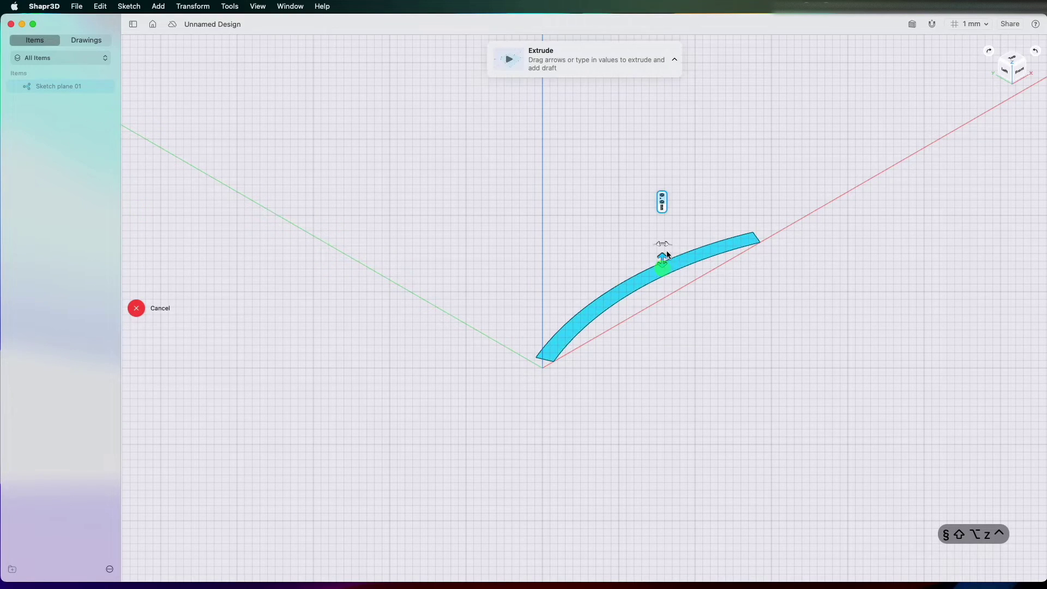
{"action": "left_click_drag", "start_coordinate": [660, 260], "coordinate": [645, 85]}
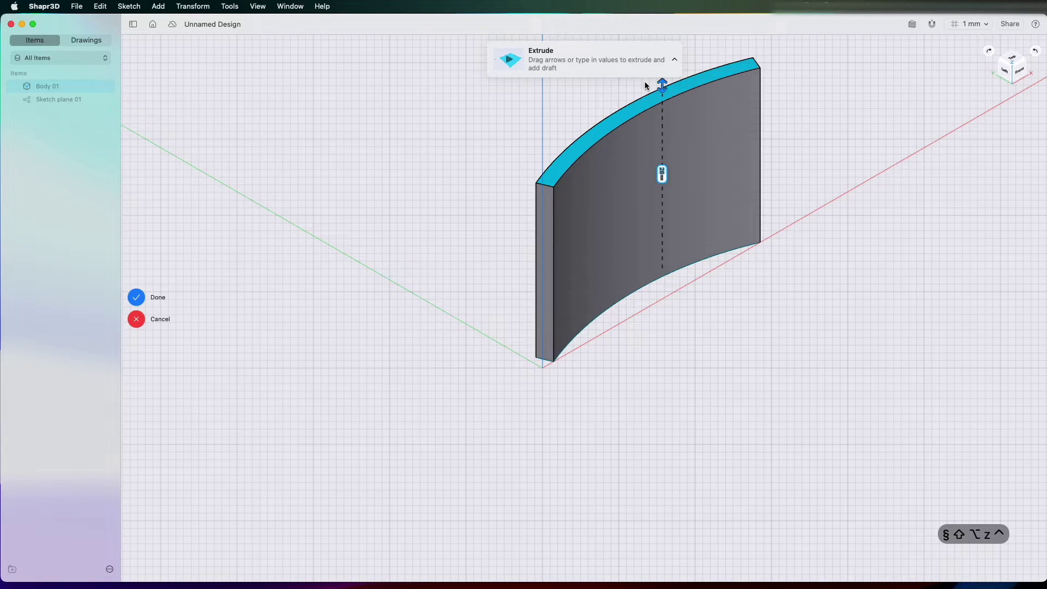
{"action": "scroll", "coordinate": [645, 85], "scroll_direction": "up", "scroll_amount": 1}
{"action": "scroll", "coordinate": [645, 86], "scroll_direction": "up", "scroll_amount": 2}
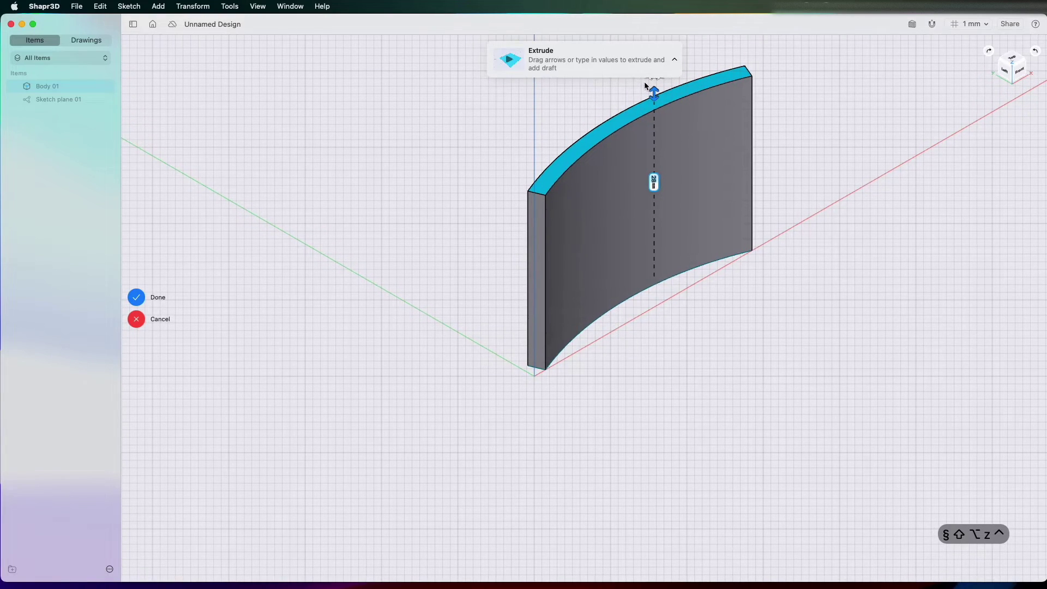
{"action": "type", "text": "50"}
{"action": "key", "text": "Return"}
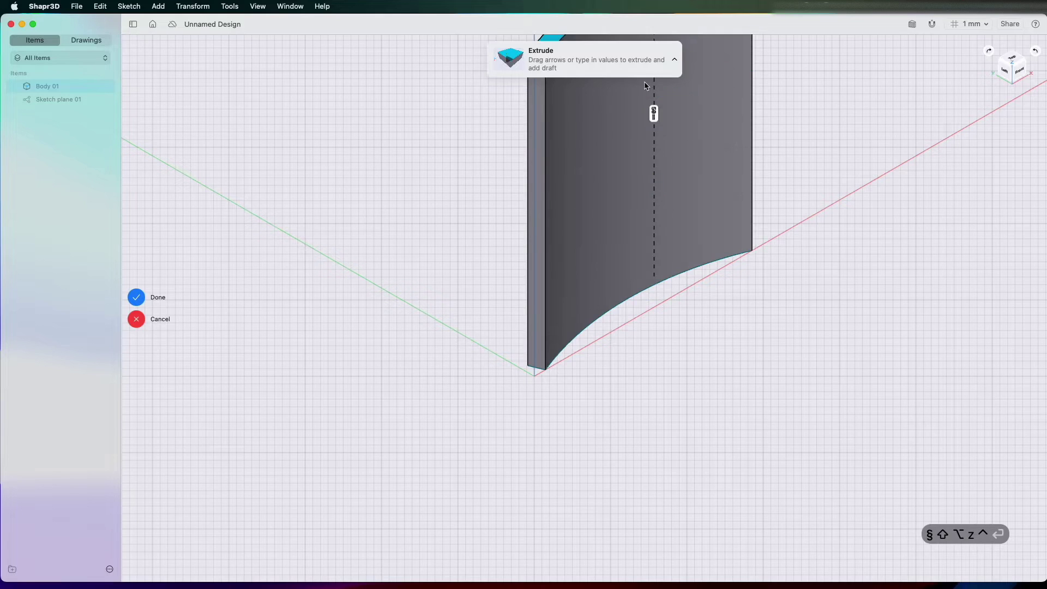
- Finish the 50 mm extrusion of the curved panel
{"action": "scroll", "coordinate": [644, 84], "scroll_direction": "down", "scroll_amount": 3}
{"action": "scroll", "coordinate": [656, 167], "scroll_direction": "up", "scroll_amount": 2}
{"action": "scroll", "coordinate": [656, 171], "scroll_direction": "up", "scroll_amount": 5}
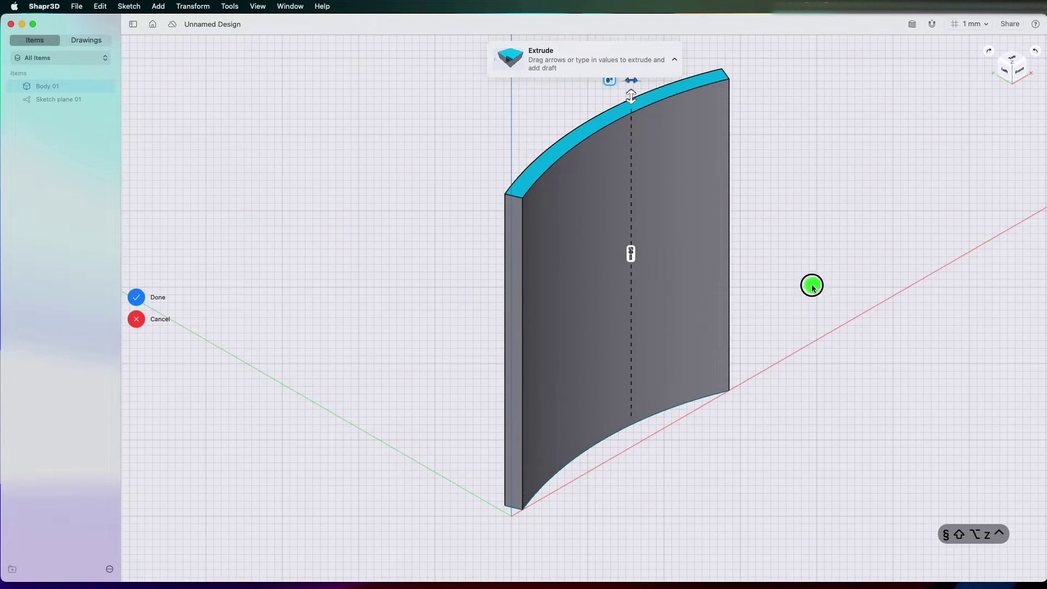
{"action": "scroll", "coordinate": [781, 280], "scroll_direction": "up", "scroll_amount": 1}
{"action": "left_click", "coordinate": [145, 298]}
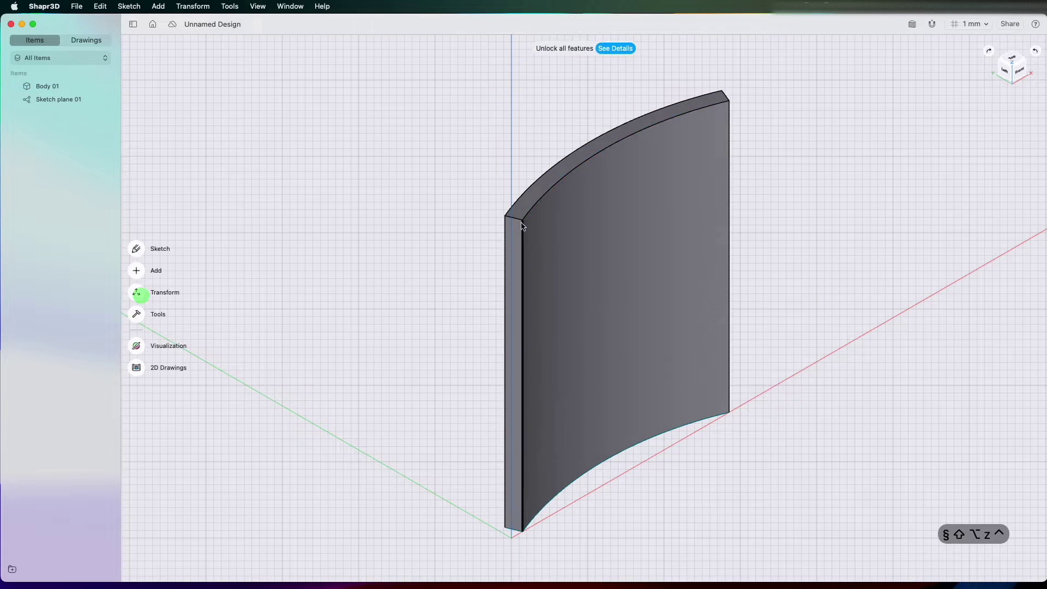
- Fillet the panel's upper corner edge above the origin with a 10 mm radius
{"action": "left_click", "coordinate": [521, 220]}
{"action": "left_click_drag", "start_coordinate": [521, 221], "coordinate": [494, 202]}
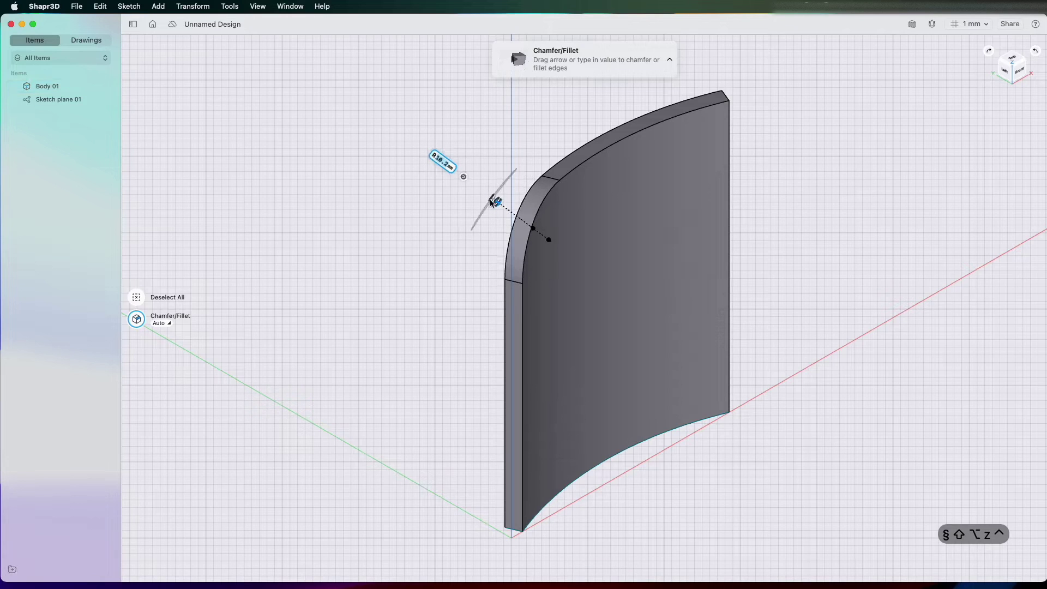
{"action": "type", "text": "10"}
{"action": "key", "text": "Tab"}
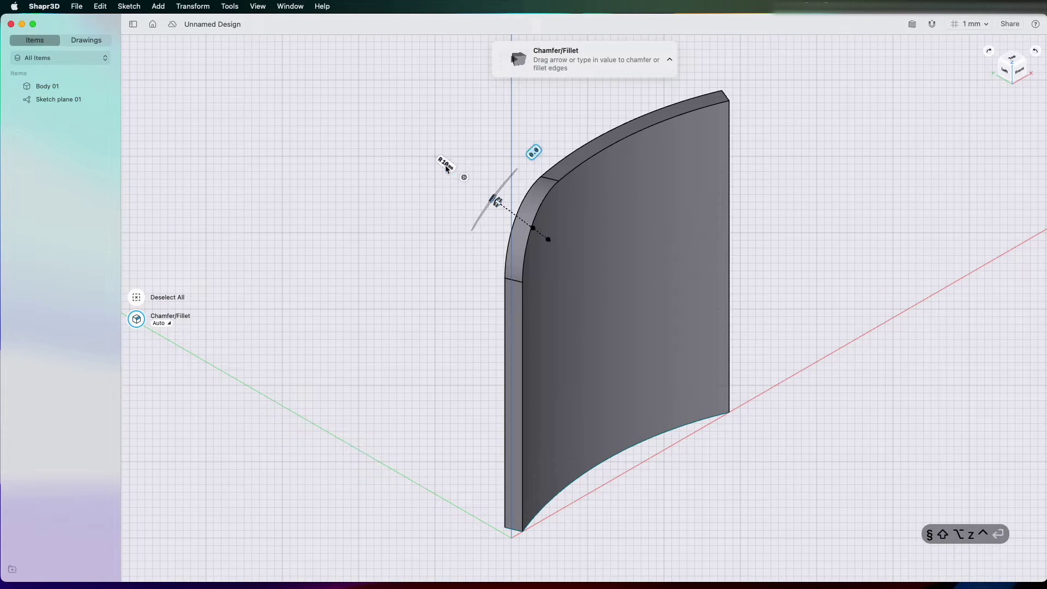
- Fillet the panel's opposite upper corner edge with a 10 mm radius and clear the selection
{"action": "left_click_drag", "start_coordinate": [727, 96], "coordinate": [720, 105]}
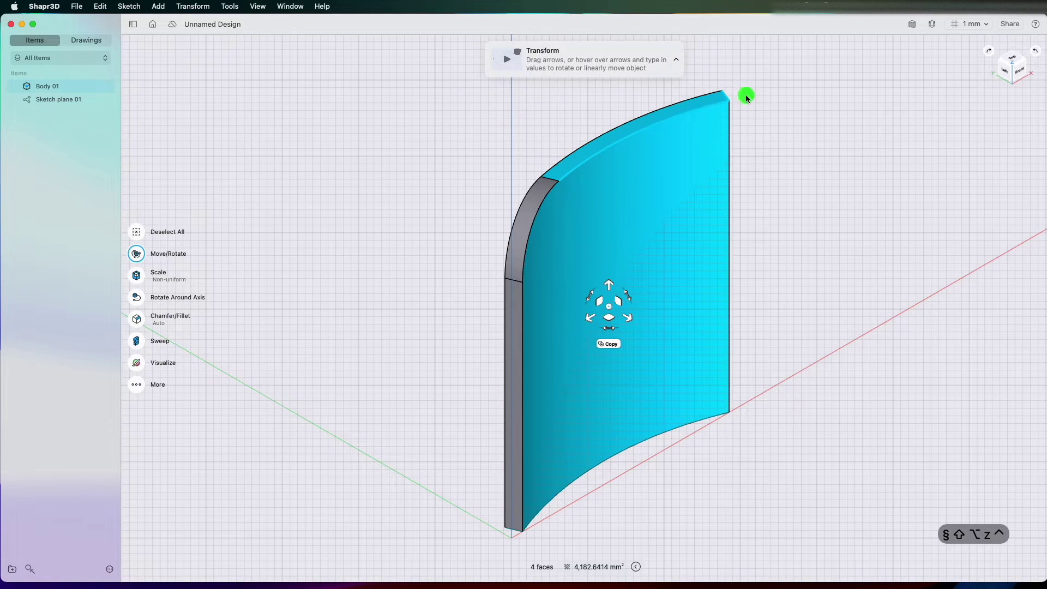
{"action": "left_click", "coordinate": [745, 96]}
{"action": "left_click", "coordinate": [726, 100]}
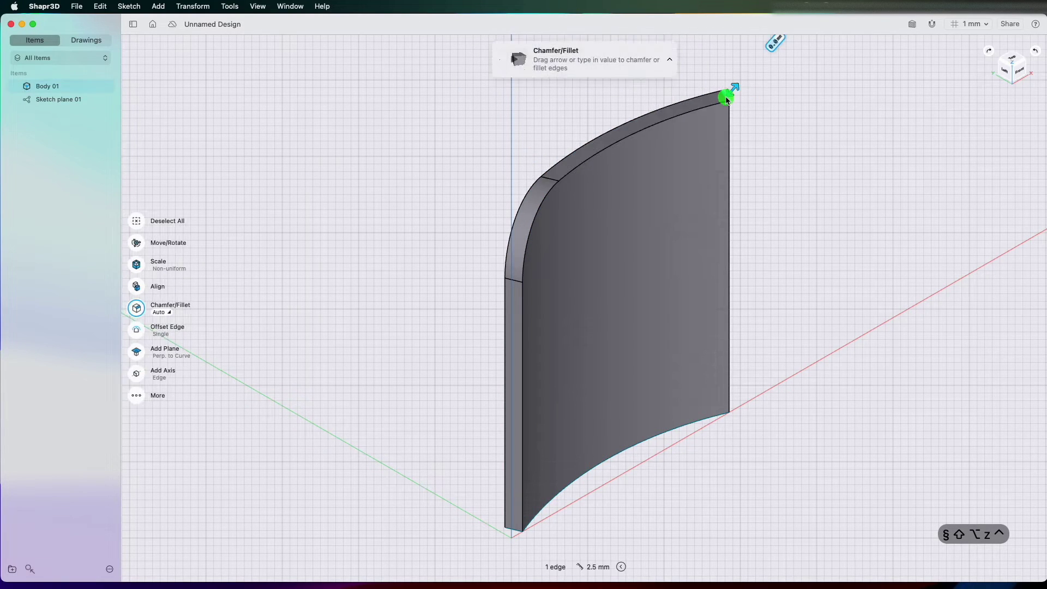
{"action": "left_click_drag", "start_coordinate": [733, 98], "coordinate": [778, 82]}
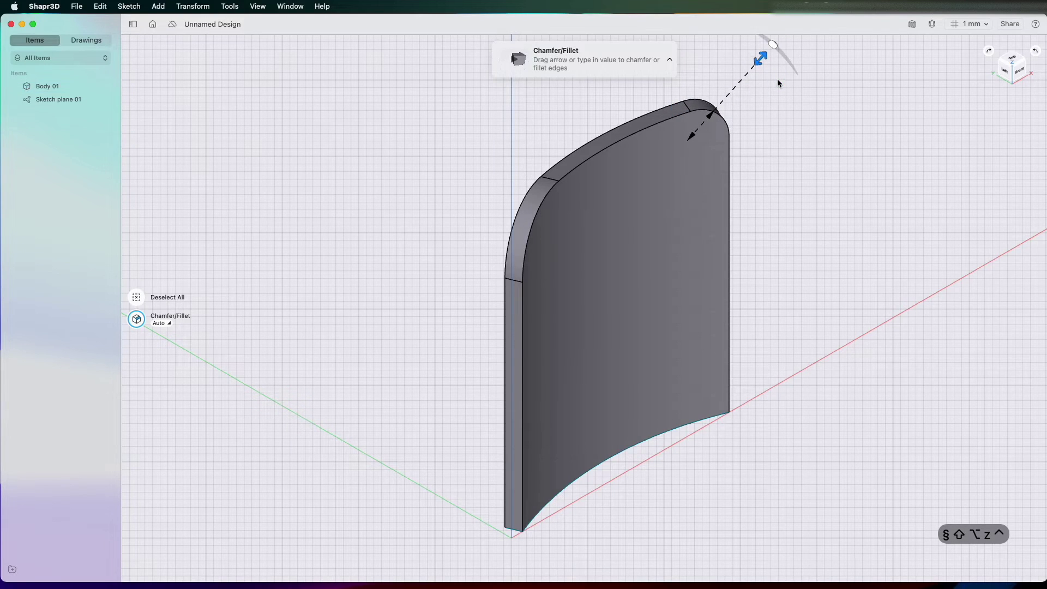
{"action": "type", "text": "10"}
{"action": "key", "text": "Tab"}
{"action": "scroll", "coordinate": [756, 133], "scroll_direction": "up", "scroll_amount": 2}
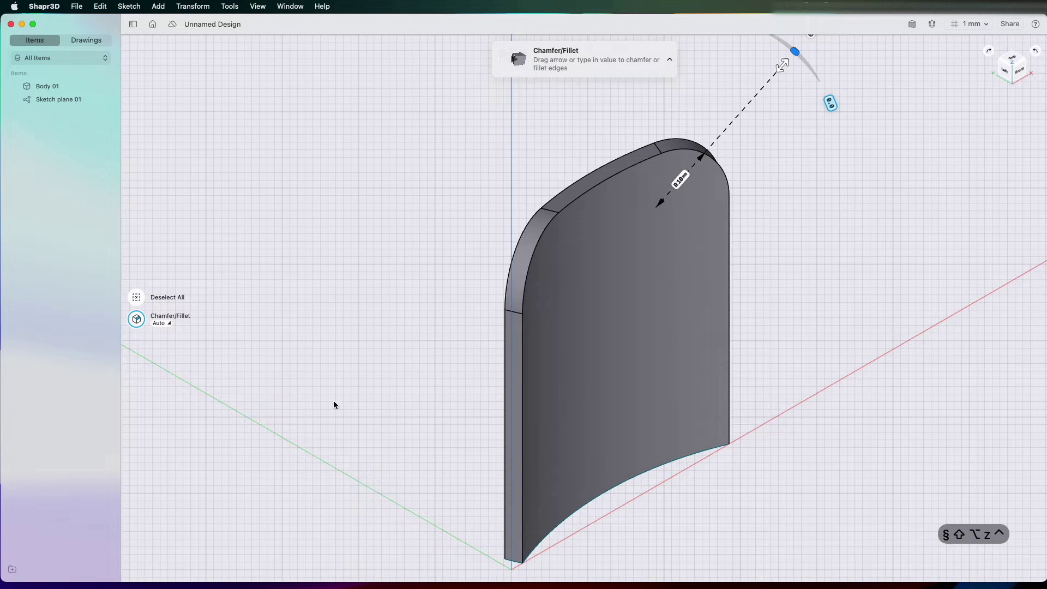
{"action": "left_click", "coordinate": [327, 353]}
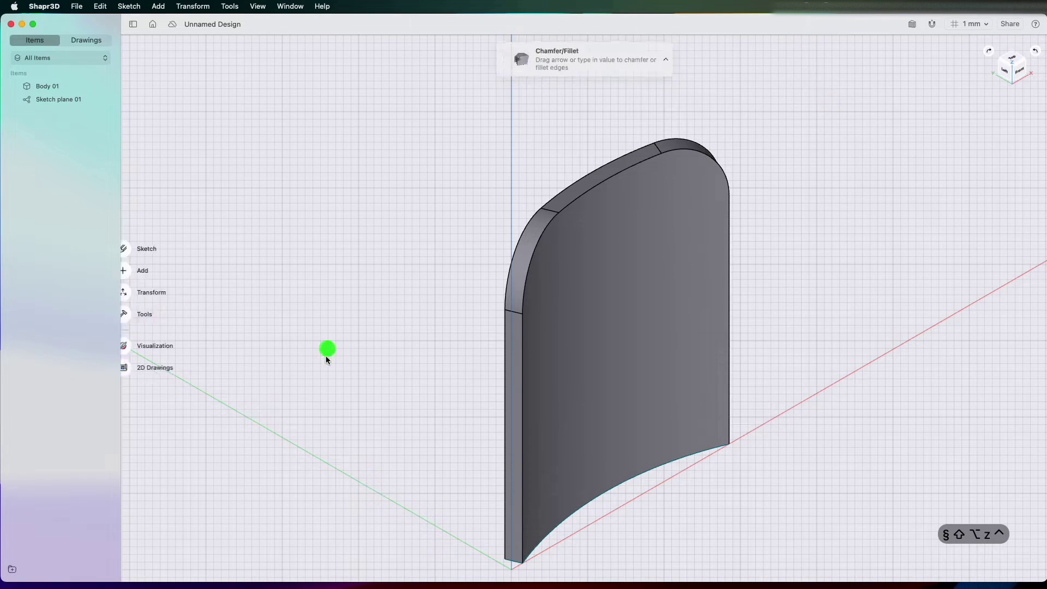
- In the left view, sketch a circle about 29.7 mm in diameter centred on the origin at the panel's lower corner
{"action": "left_click", "coordinate": [1008, 73]}
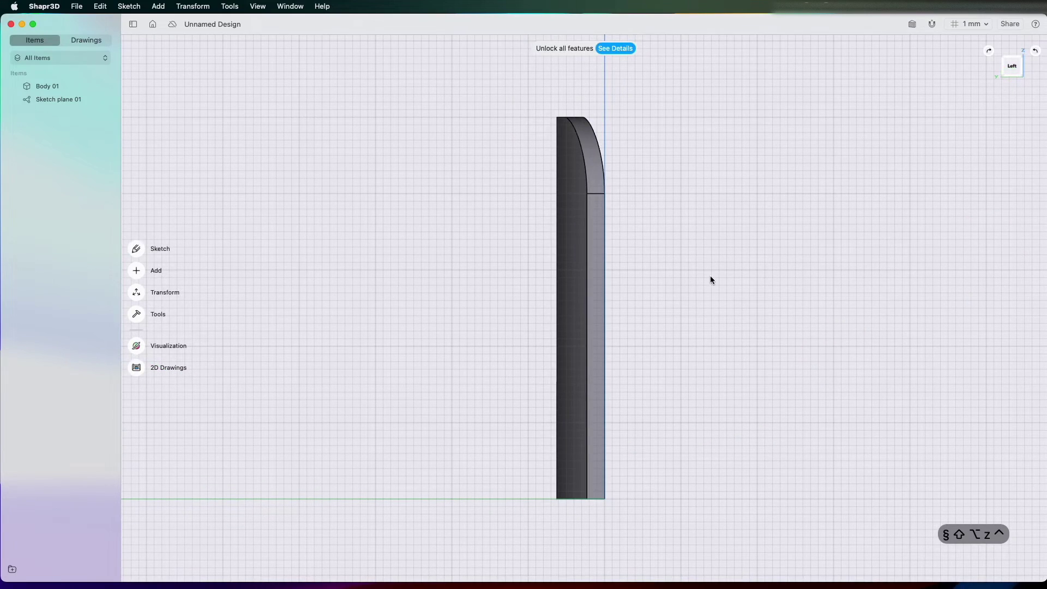
{"action": "left_click", "coordinate": [137, 249]}
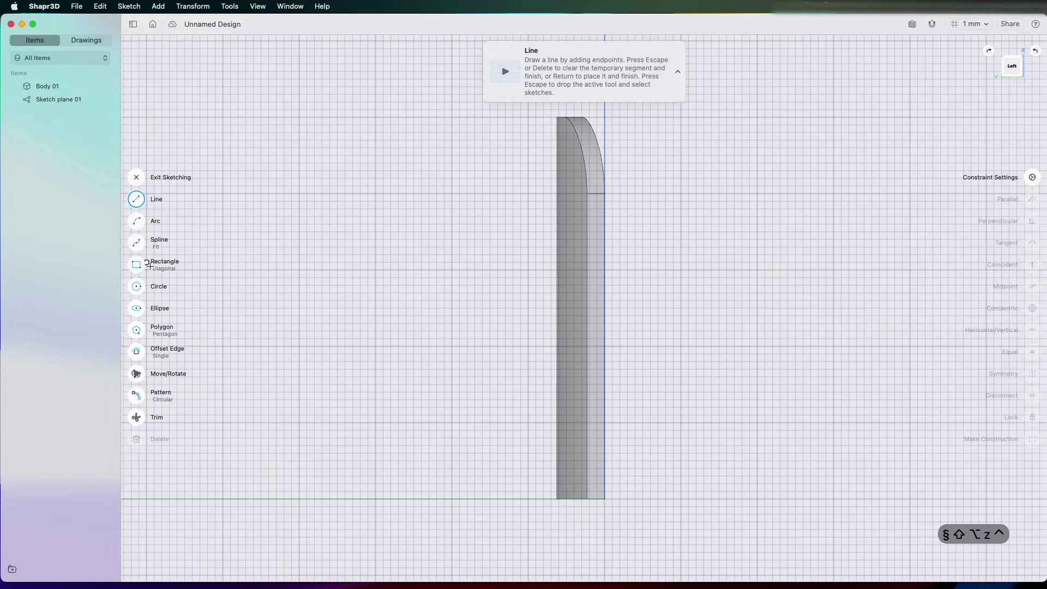
{"action": "left_click", "coordinate": [133, 285]}
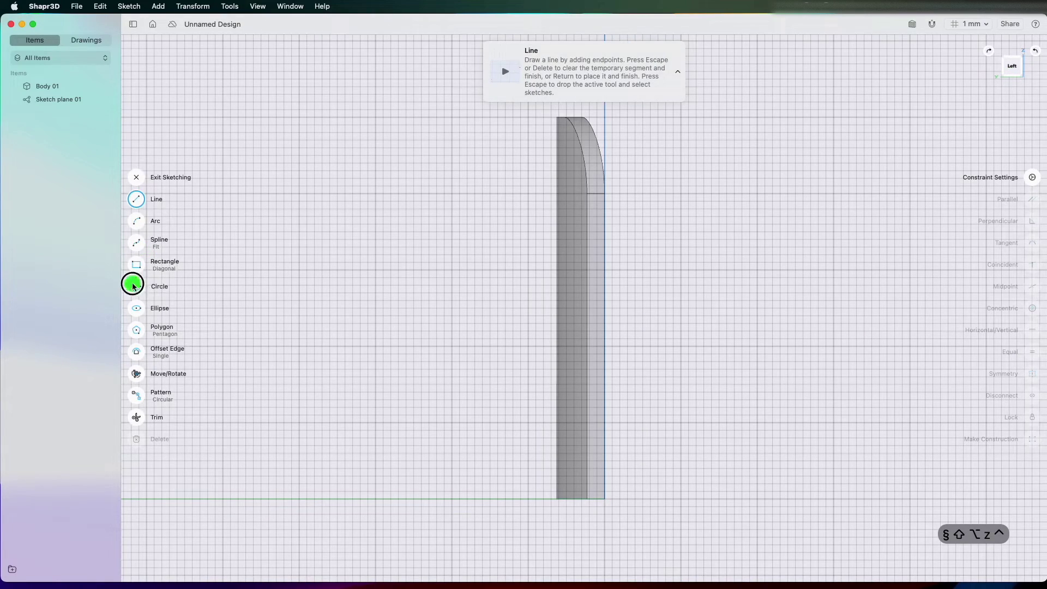
{"action": "left_click", "coordinate": [604, 500]}
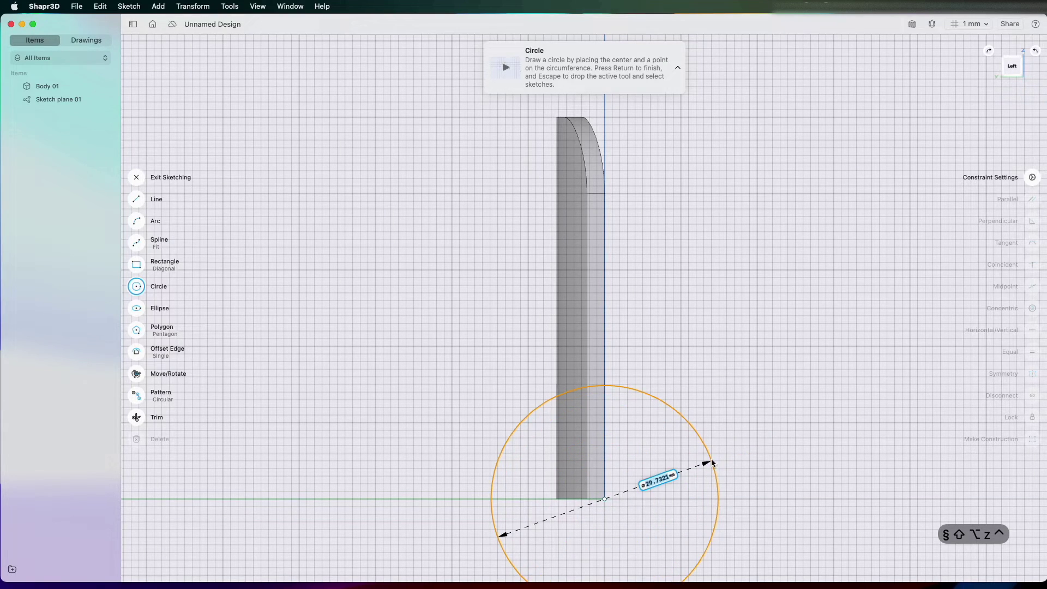
{"action": "left_click", "coordinate": [712, 462]}
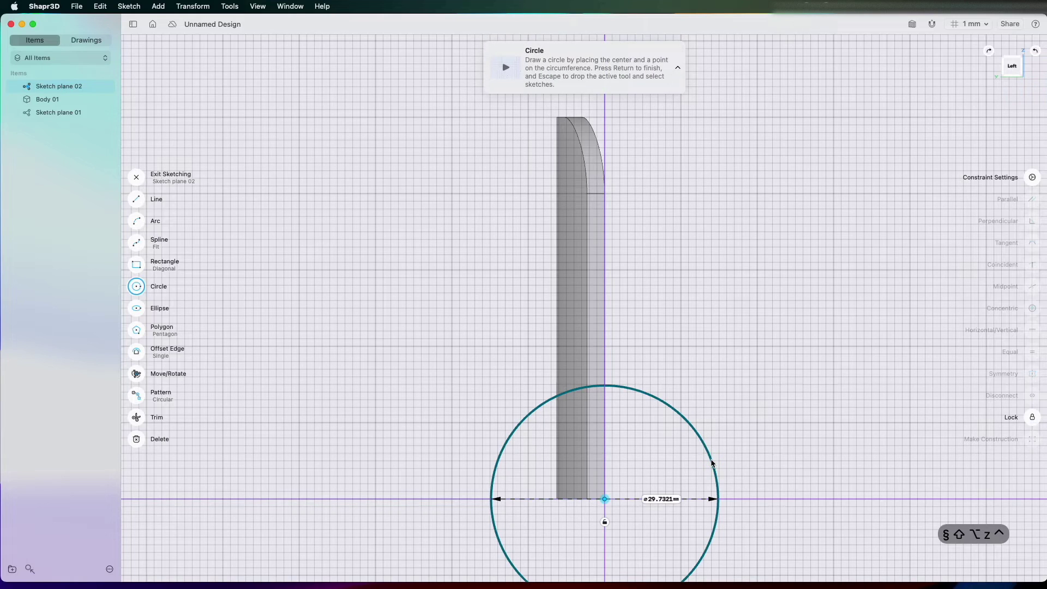
{"action": "key", "text": "Return"}
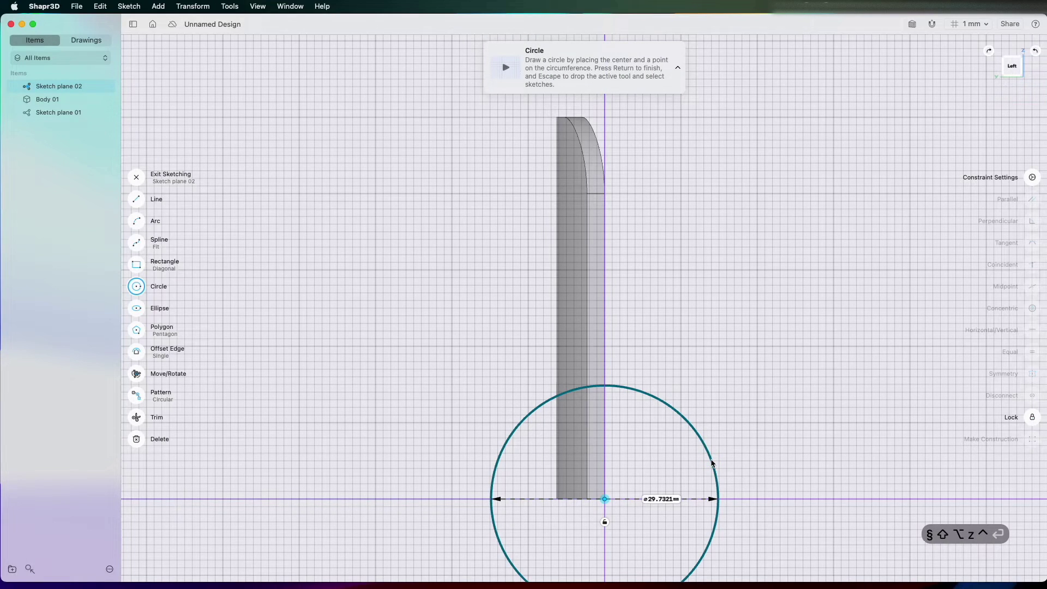
{"action": "left_click", "coordinate": [712, 462]}
{"action": "key", "text": "Escape"}
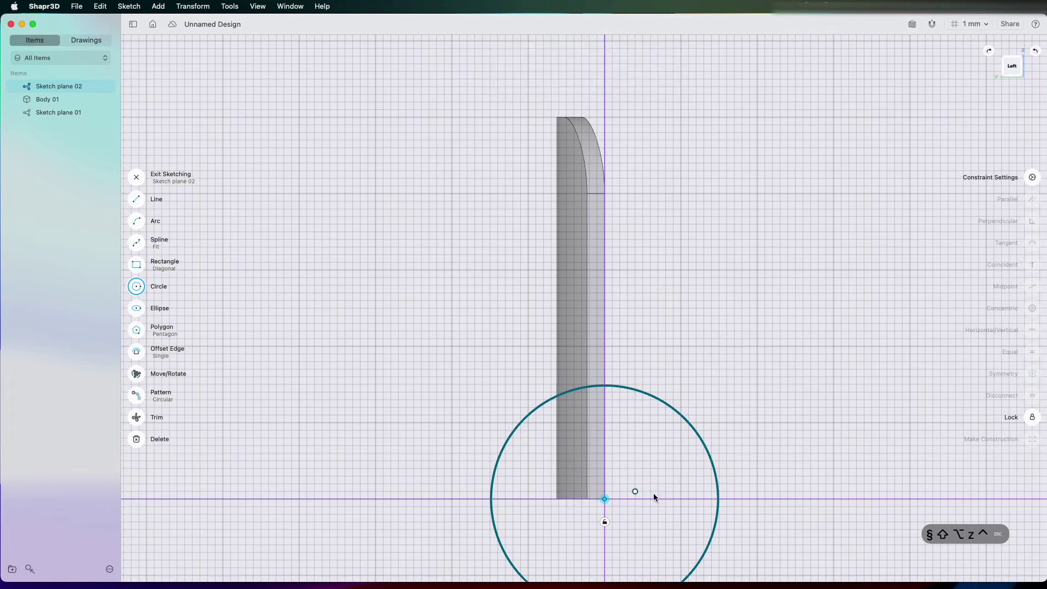
- Set the circle's diameter to 25 mm
{"action": "left_click", "coordinate": [701, 440]}
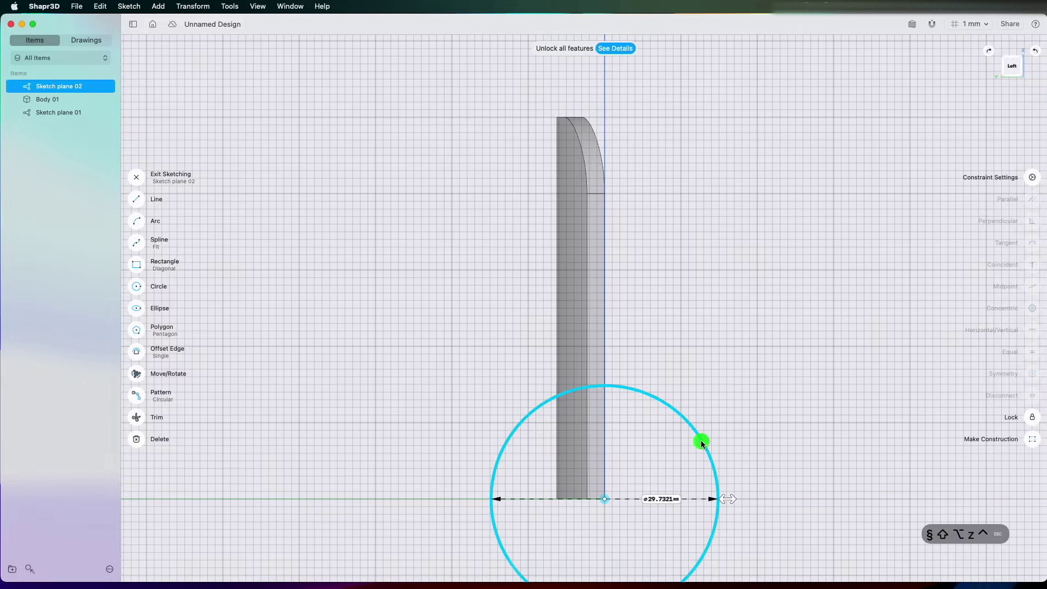
{"action": "left_click", "coordinate": [663, 500]}
{"action": "left_click", "coordinate": [650, 507]}
{"action": "left_click", "coordinate": [650, 485]}
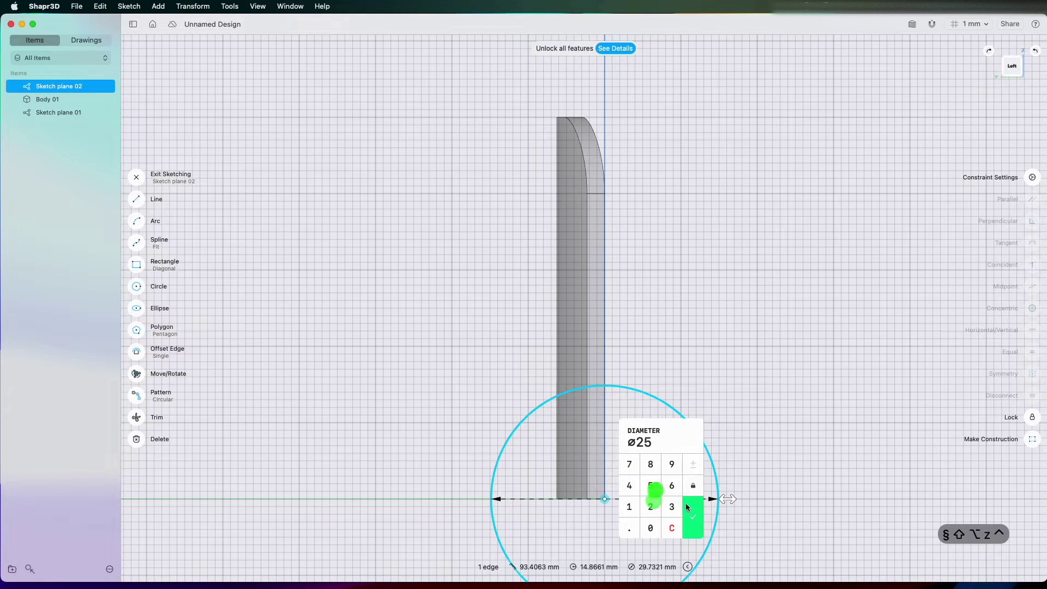
{"action": "left_click", "coordinate": [692, 507]}
- Move the circle's centre about 1 mm along the panel's bottom edge into its thickness, toggle the centre point's lock and exit the sketch
{"action": "scroll", "coordinate": [686, 506], "scroll_direction": "right", "scroll_amount": 3}
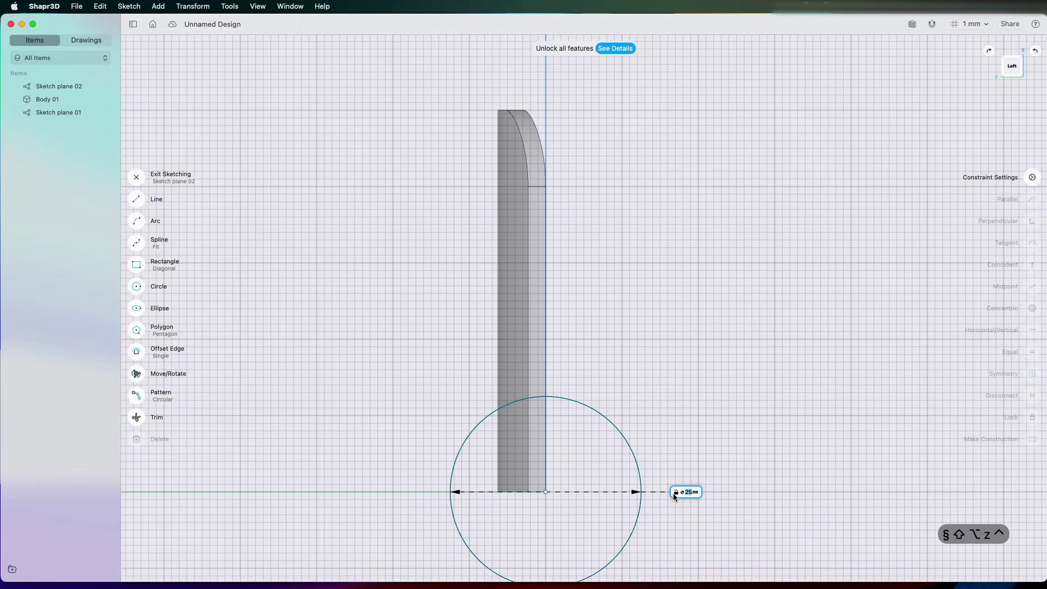
{"action": "scroll", "coordinate": [673, 493], "scroll_direction": "down", "scroll_amount": 5}
{"action": "scroll", "coordinate": [672, 494], "scroll_direction": "right", "scroll_amount": 2}
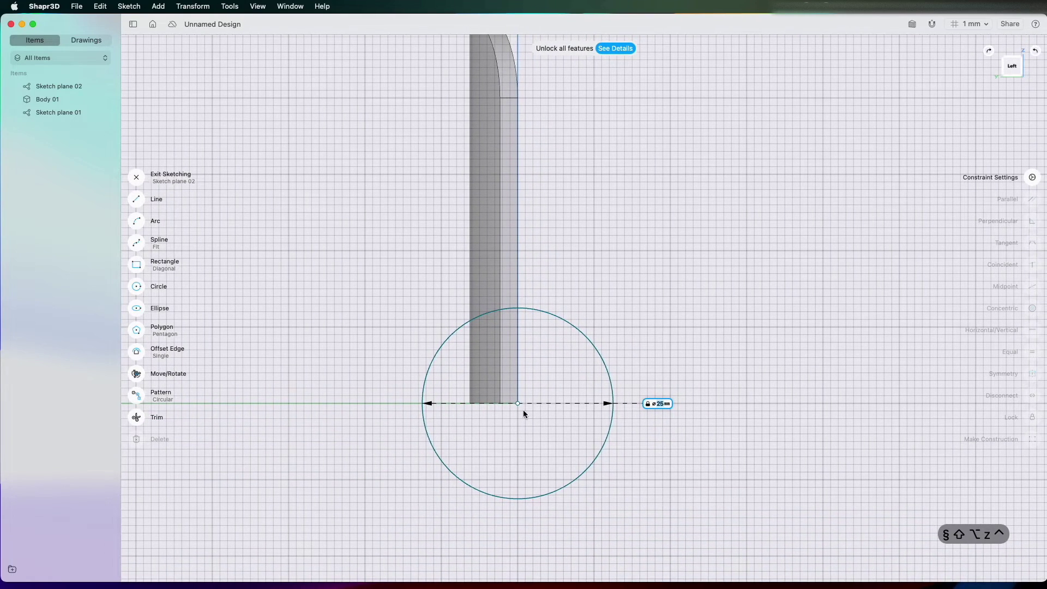
{"action": "mouse_move", "coordinate": [518, 403]}
{"action": "left_mouse_down"}
{"action": "mouse_move", "coordinate": [495, 403]}
{"action": "mouse_move", "coordinate": [508, 407]}
{"action": "left_mouse_up"}
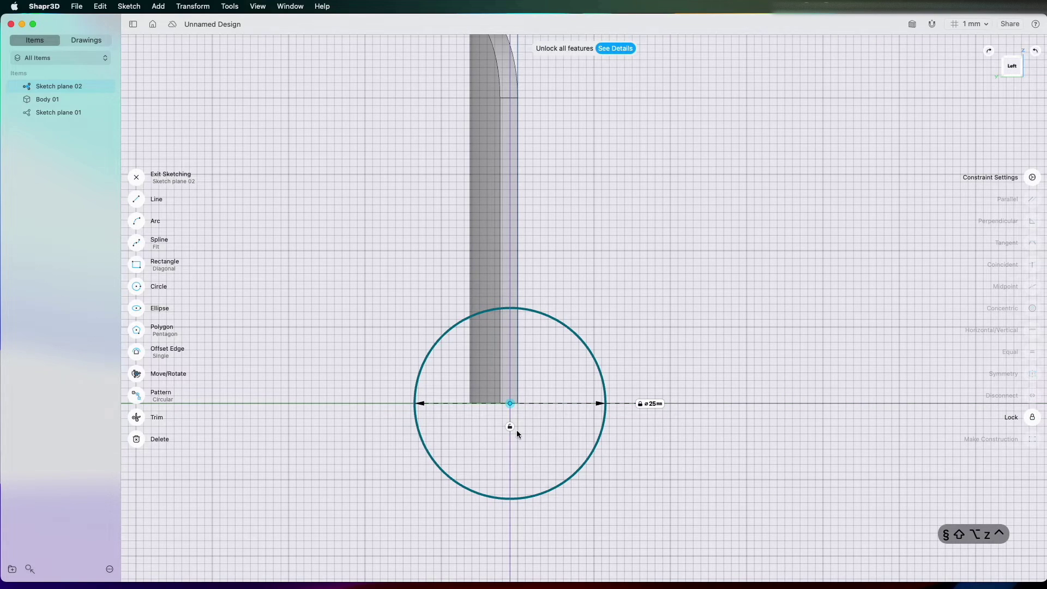
{"action": "left_click", "coordinate": [516, 430]}
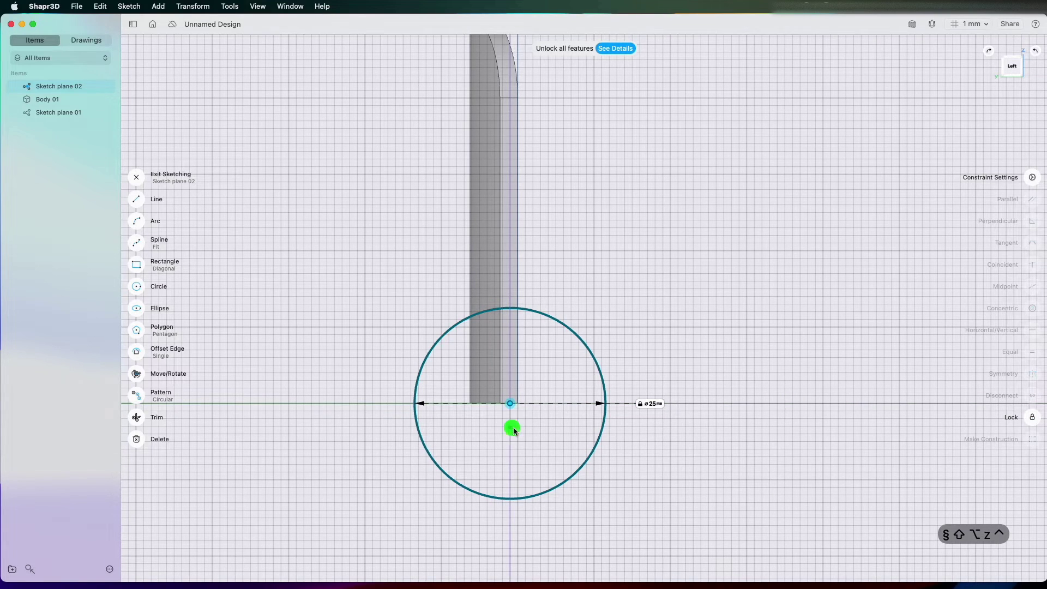
{"action": "left_click", "coordinate": [136, 177]}
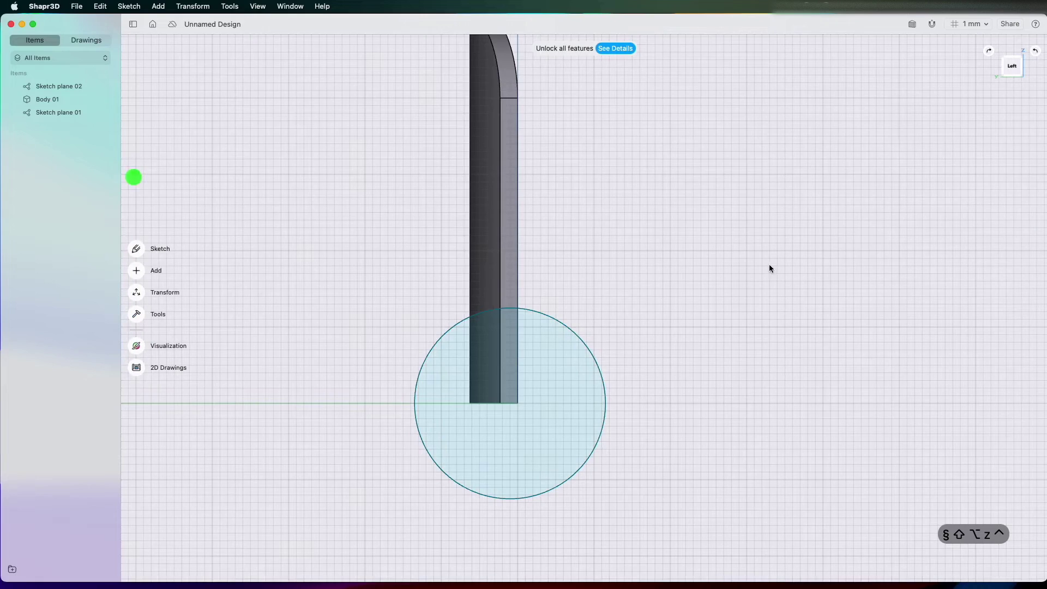
- In an isometric view, extrude the circle 50 mm beneath the panel along its width as a new body
{"action": "left_click", "coordinate": [1021, 56]}
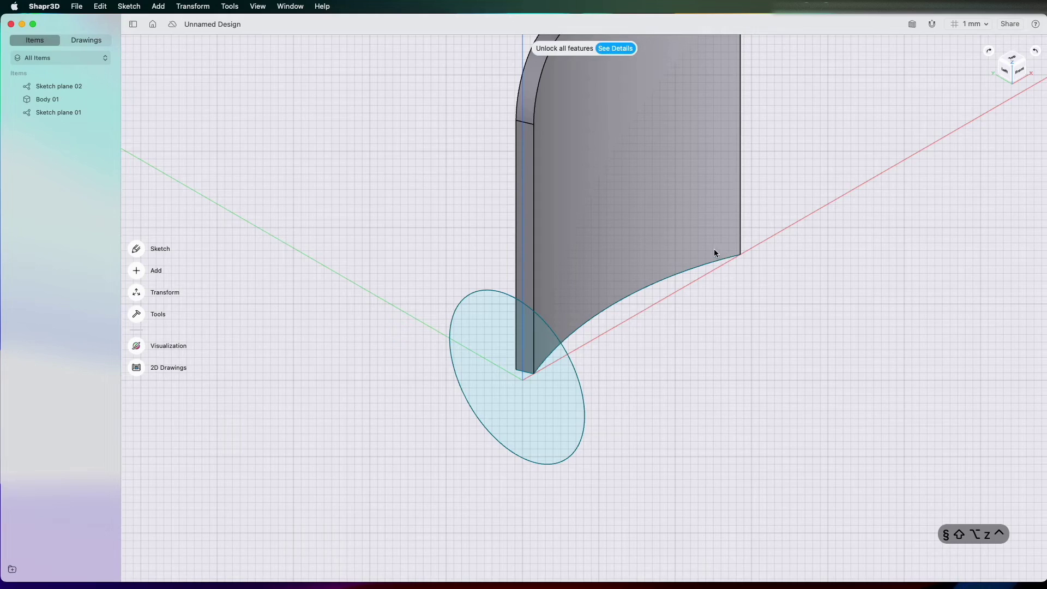
{"action": "scroll", "coordinate": [714, 251], "scroll_direction": "up", "scroll_amount": 3}
{"action": "scroll", "coordinate": [715, 252], "scroll_direction": "down", "scroll_amount": 5}
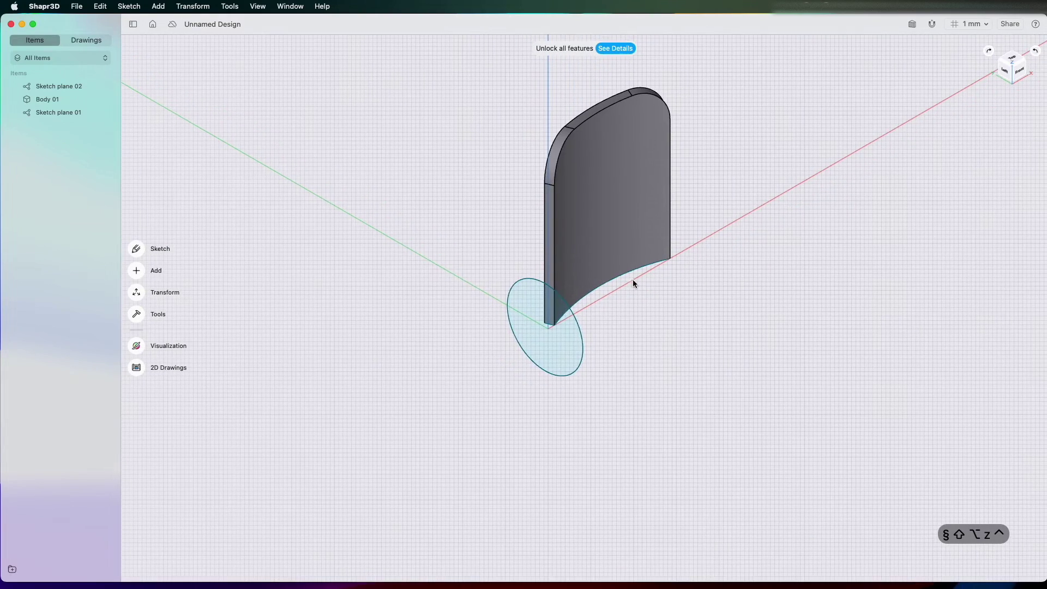
{"action": "left_click", "coordinate": [567, 328]}
{"action": "left_click_drag", "start_coordinate": [565, 335], "coordinate": [727, 266]}
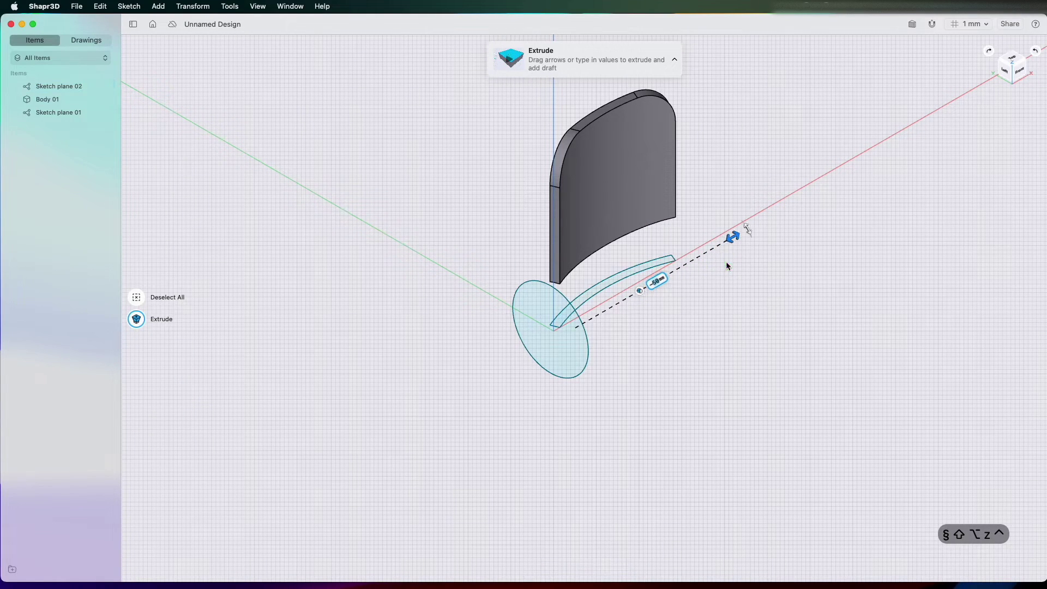
{"action": "left_click", "coordinate": [641, 291]}
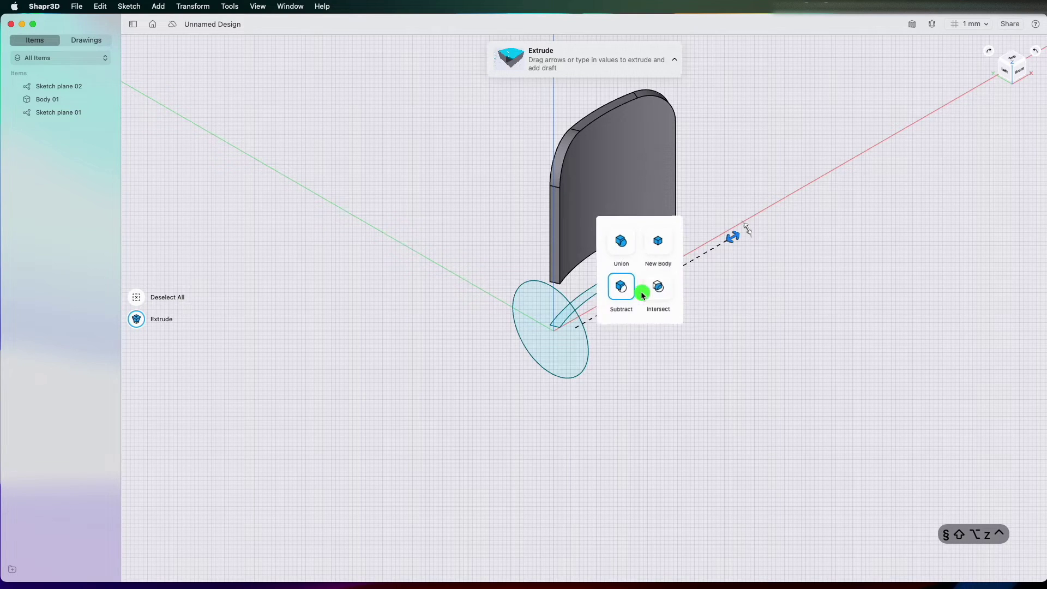
{"action": "left_click", "coordinate": [660, 243]}
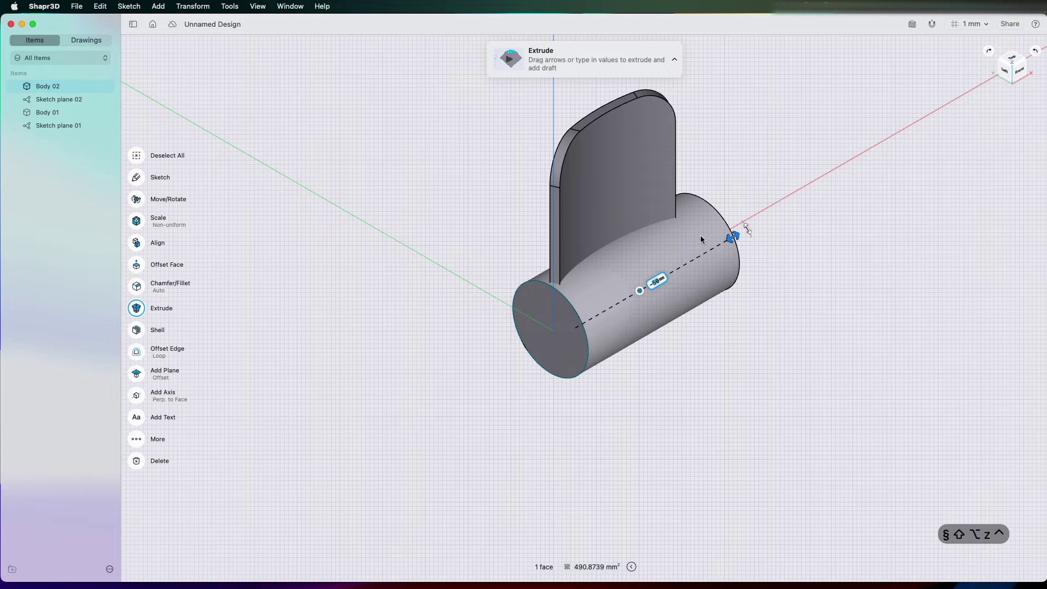
{"action": "middle_click_drag", "start_coordinate": [706, 247], "coordinate": [685, 251]}
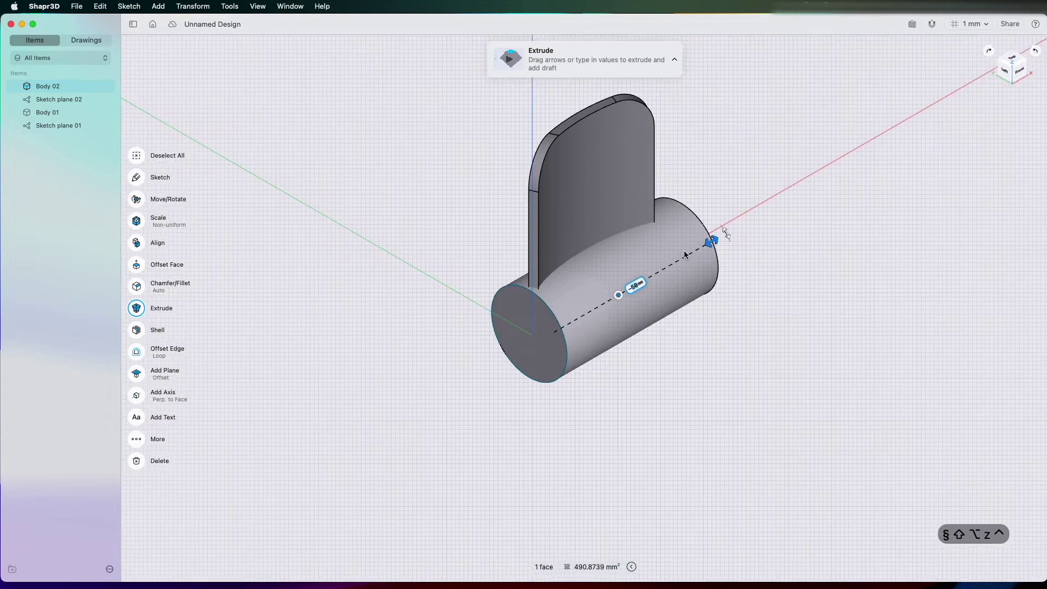
{"action": "scroll", "coordinate": [686, 255], "scroll_direction": "up", "scroll_amount": 3}
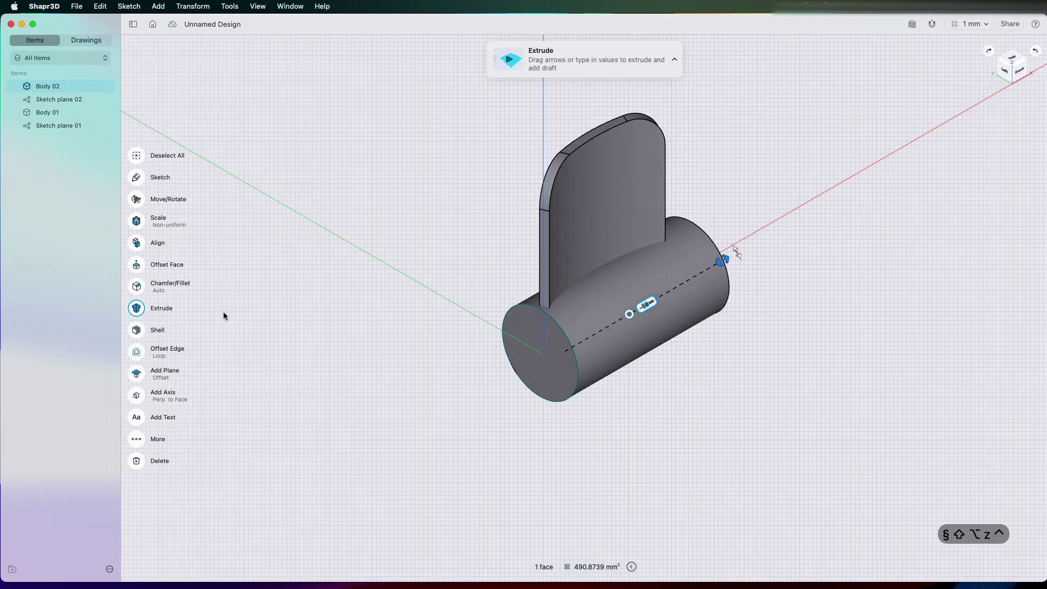
{"action": "left_click", "coordinate": [252, 236]}
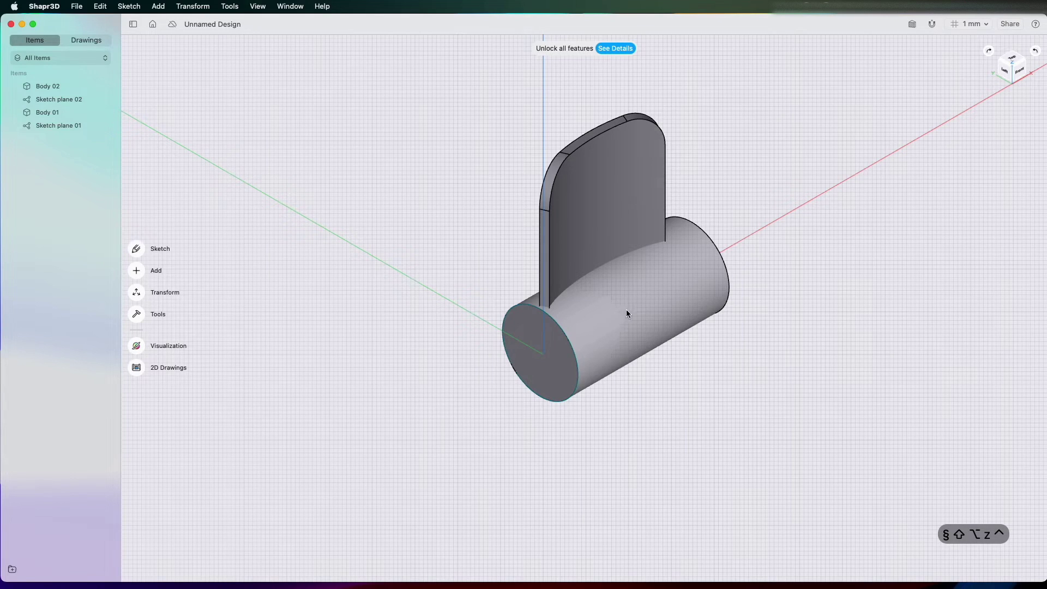
{"action": "scroll", "coordinate": [617, 309], "scroll_direction": "right", "scroll_amount": 2}
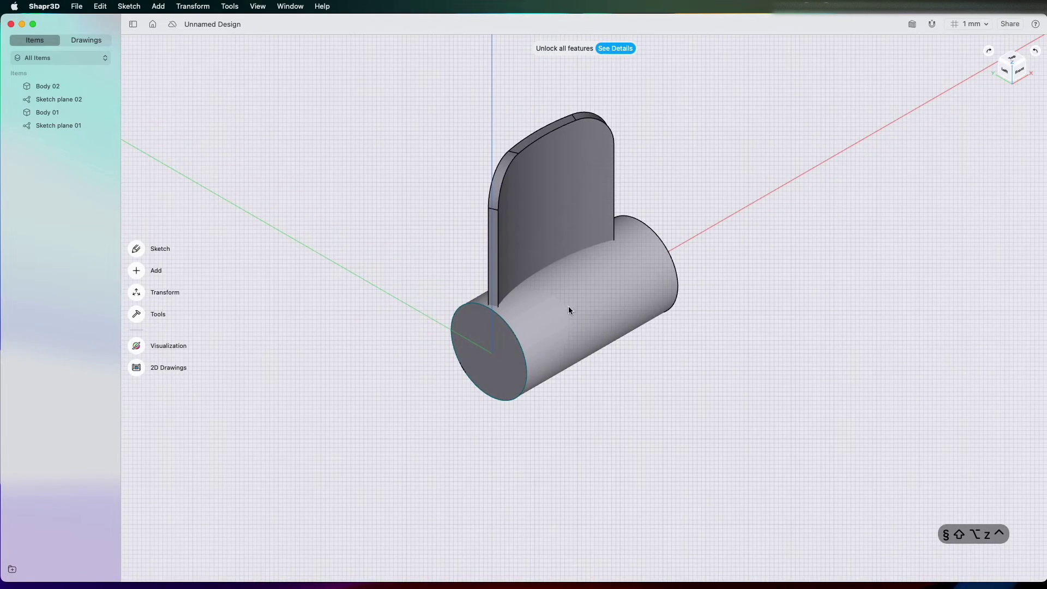
{"action": "left_click", "coordinate": [562, 172]}
{"action": "left_click", "coordinate": [732, 330]}
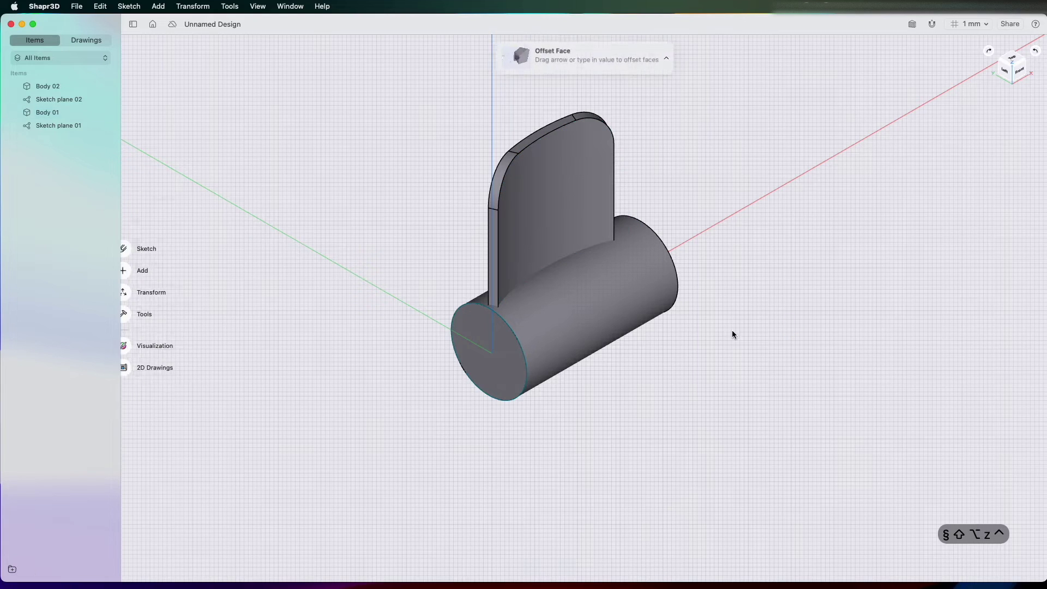
{"action": "left_click", "coordinate": [137, 314]}
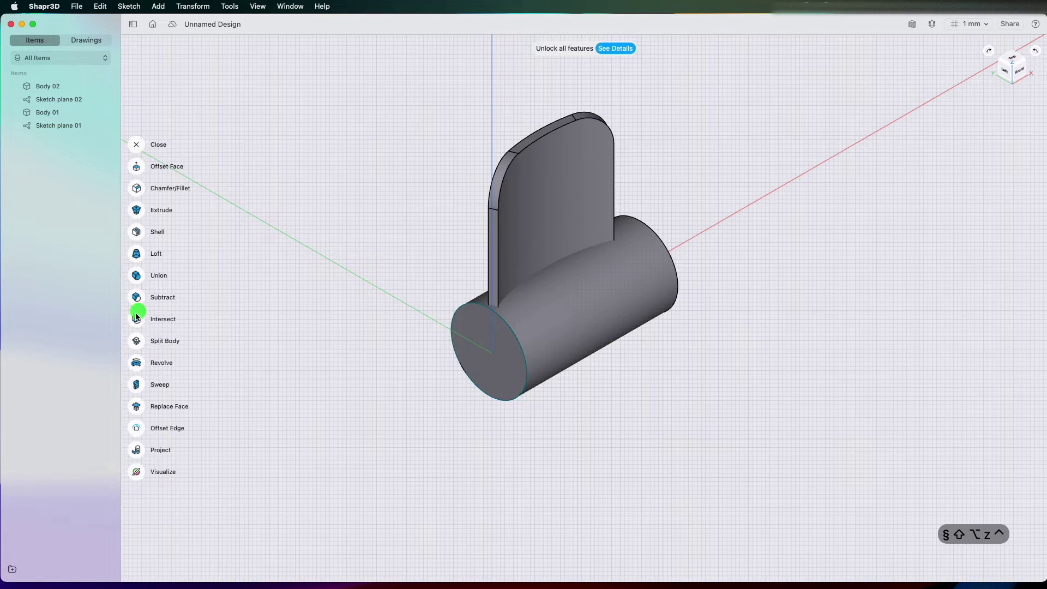
{"action": "left_click", "coordinate": [140, 145]}
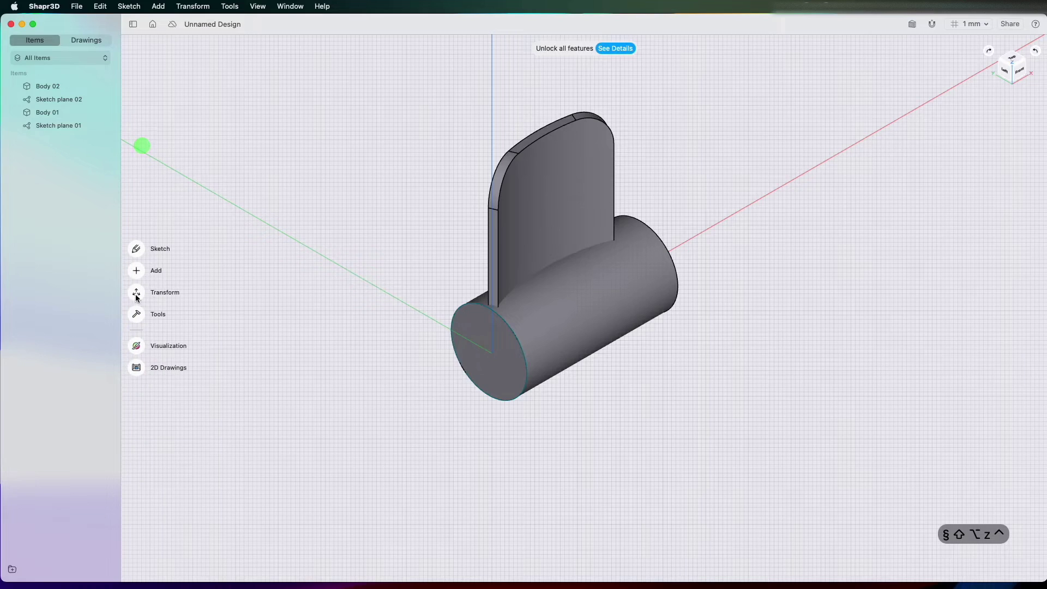
{"action": "left_click", "coordinate": [137, 296]}
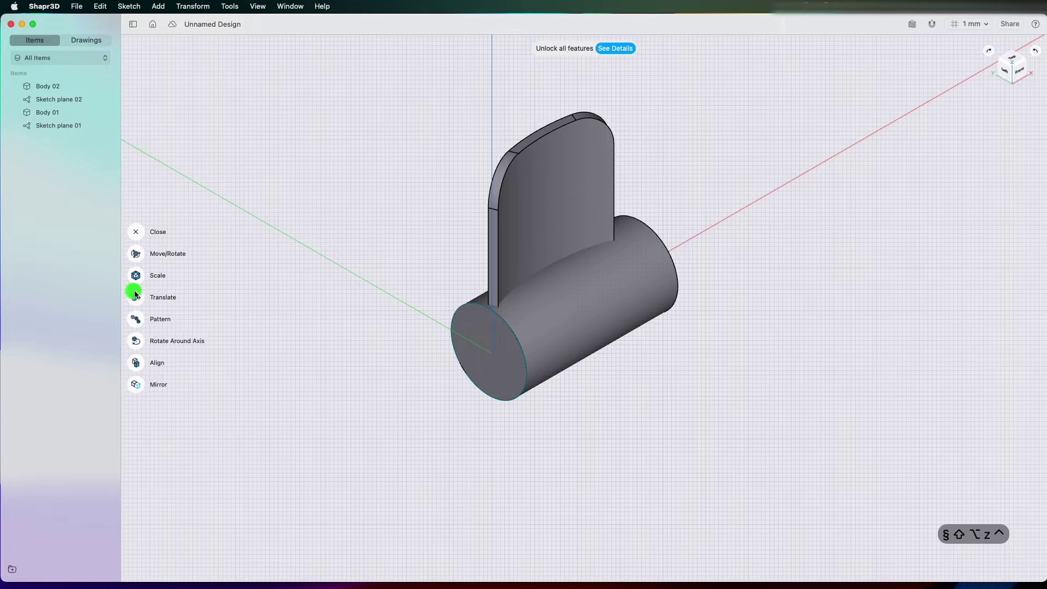
{"action": "left_click", "coordinate": [136, 319]}
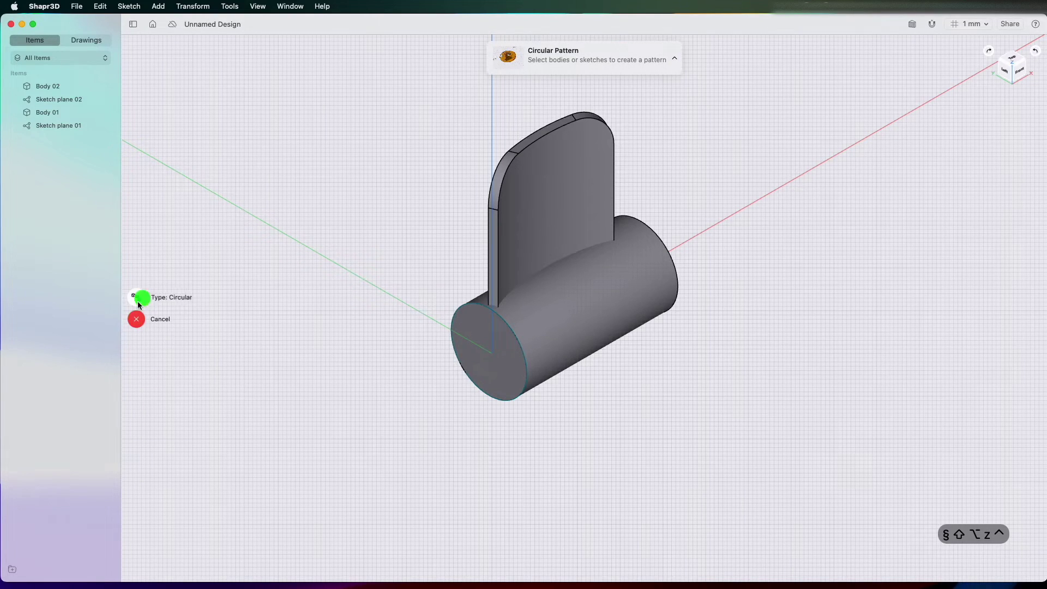
{"action": "left_click", "coordinate": [139, 304]}
{"action": "left_click", "coordinate": [223, 310]}
{"action": "left_click", "coordinate": [571, 220]}
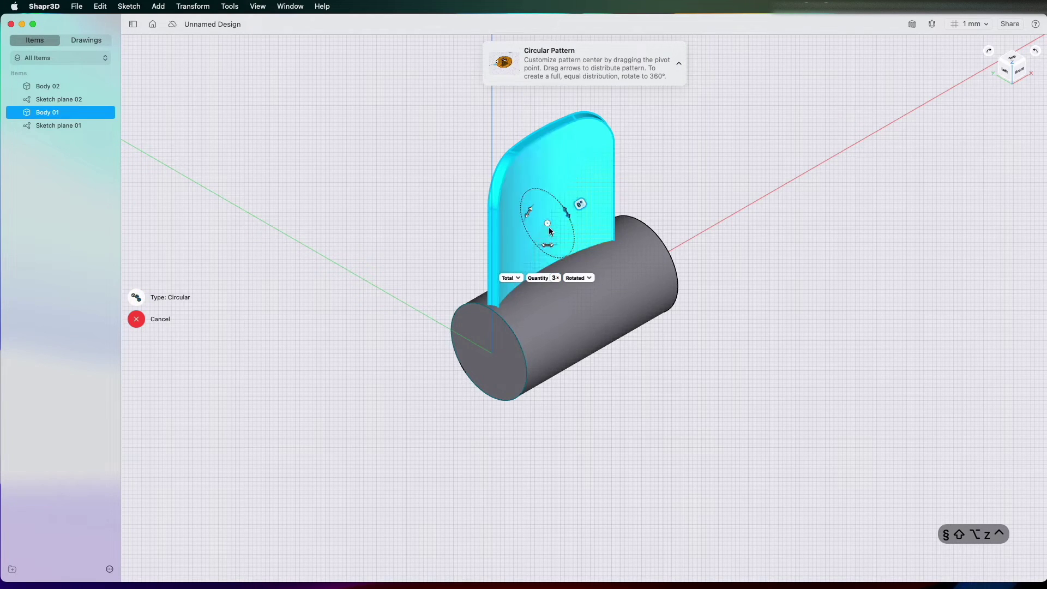
{"action": "left_click_drag", "start_coordinate": [547, 223], "coordinate": [493, 354]}
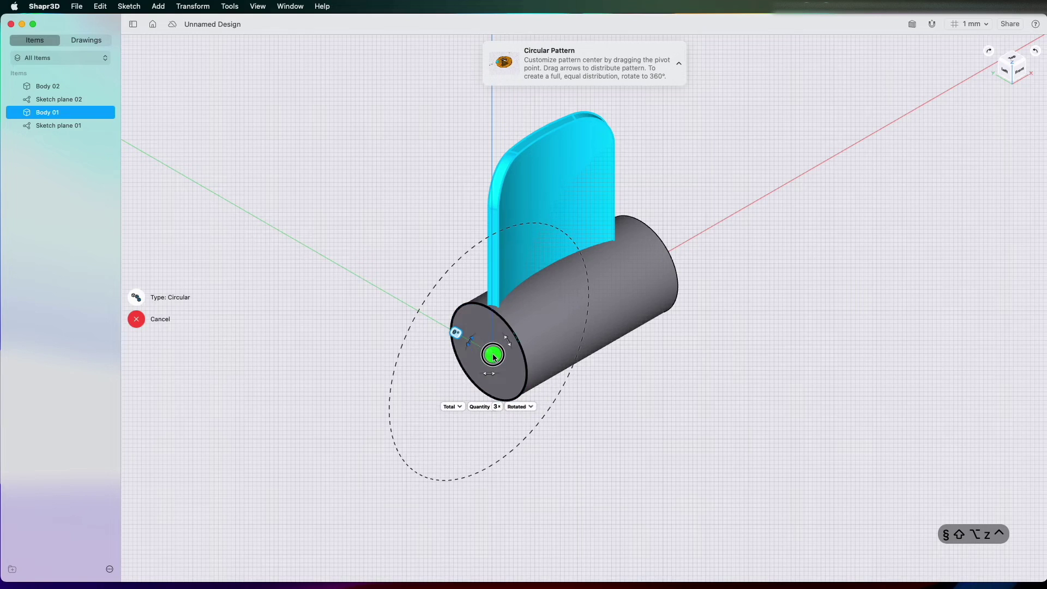
{"action": "left_click", "coordinate": [137, 320]}
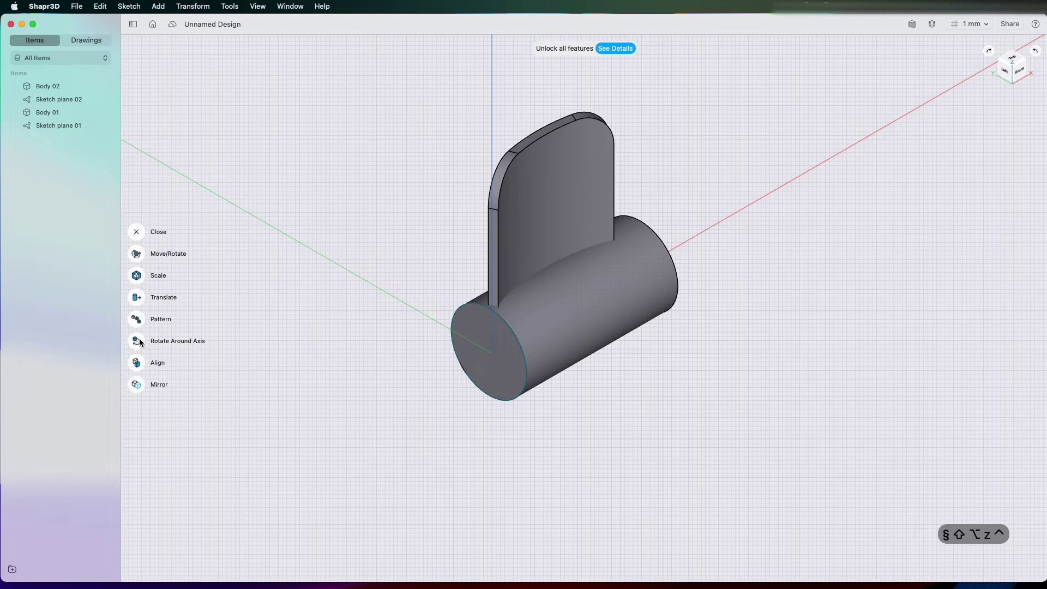
- Start a circular pattern of the curved panel and place its pivot at the centre of the cylinder's end face
{"action": "left_click", "coordinate": [137, 320]}
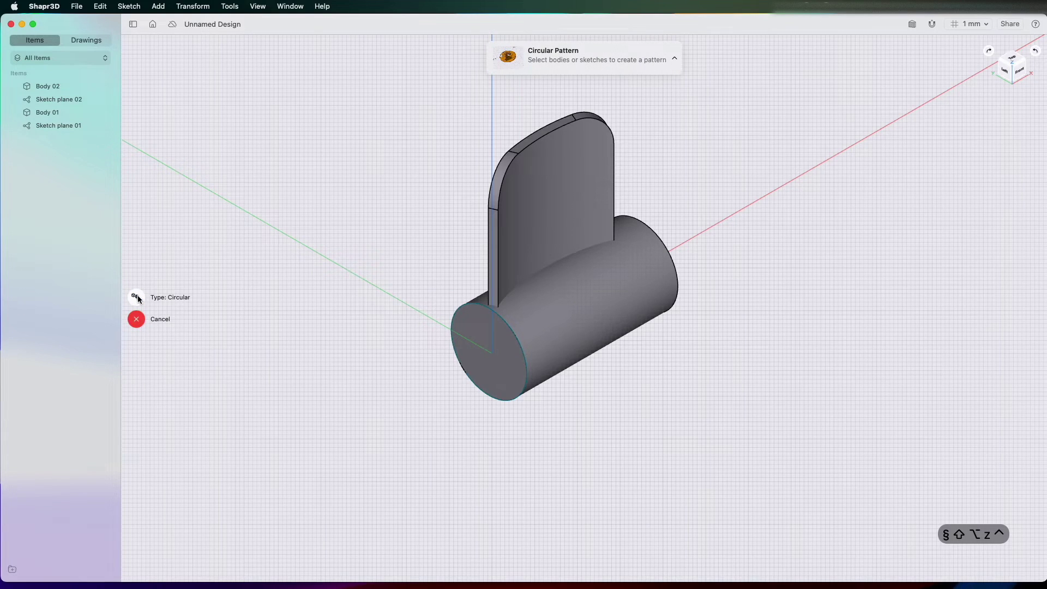
{"action": "left_click", "coordinate": [141, 300]}
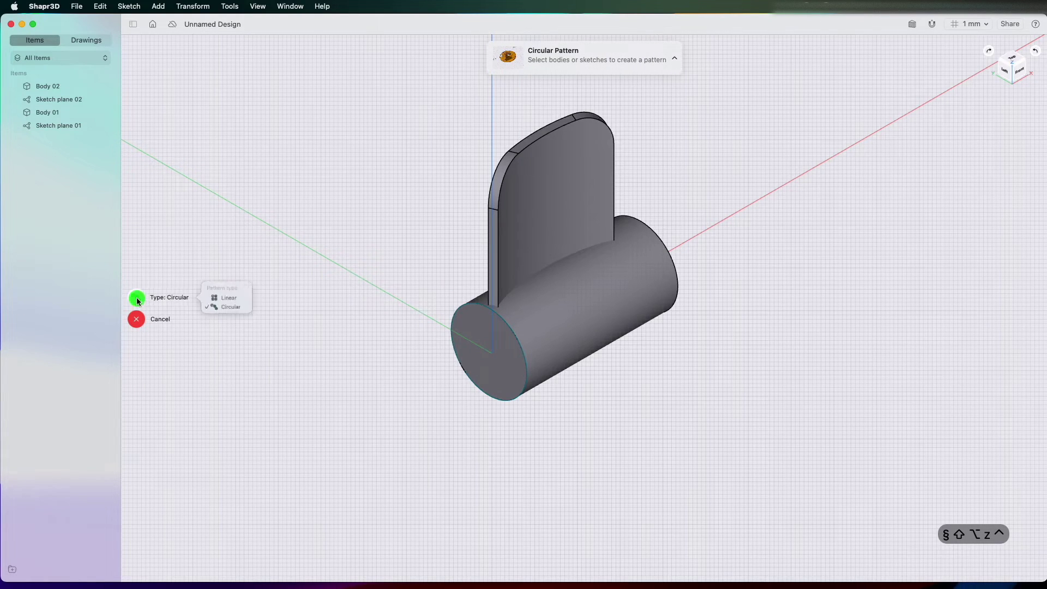
{"action": "left_click", "coordinate": [218, 306]}
{"action": "left_click", "coordinate": [559, 232]}
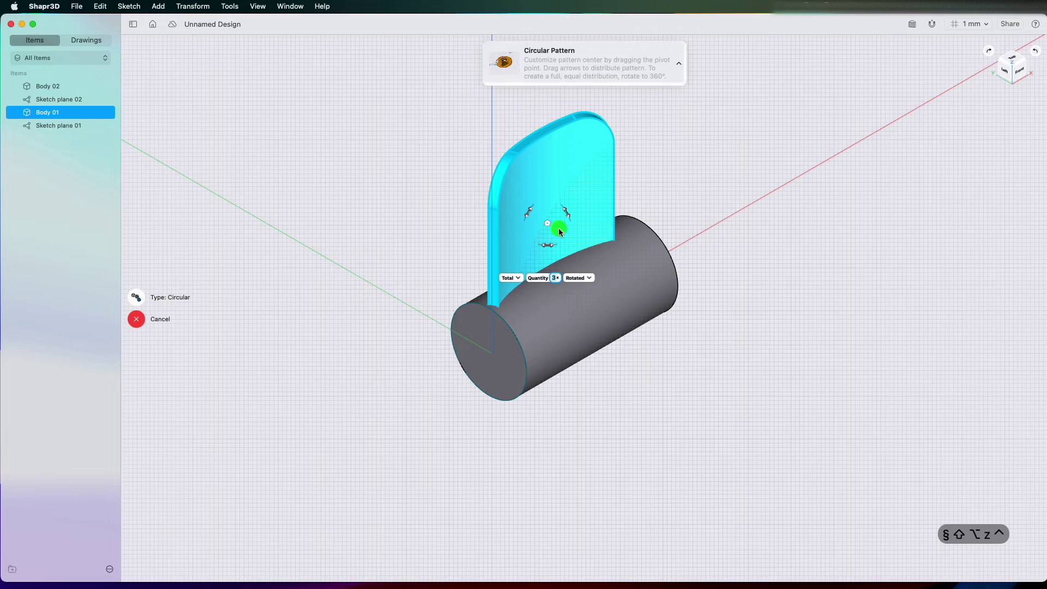
{"action": "left_click_drag", "start_coordinate": [548, 224], "coordinate": [489, 356]}
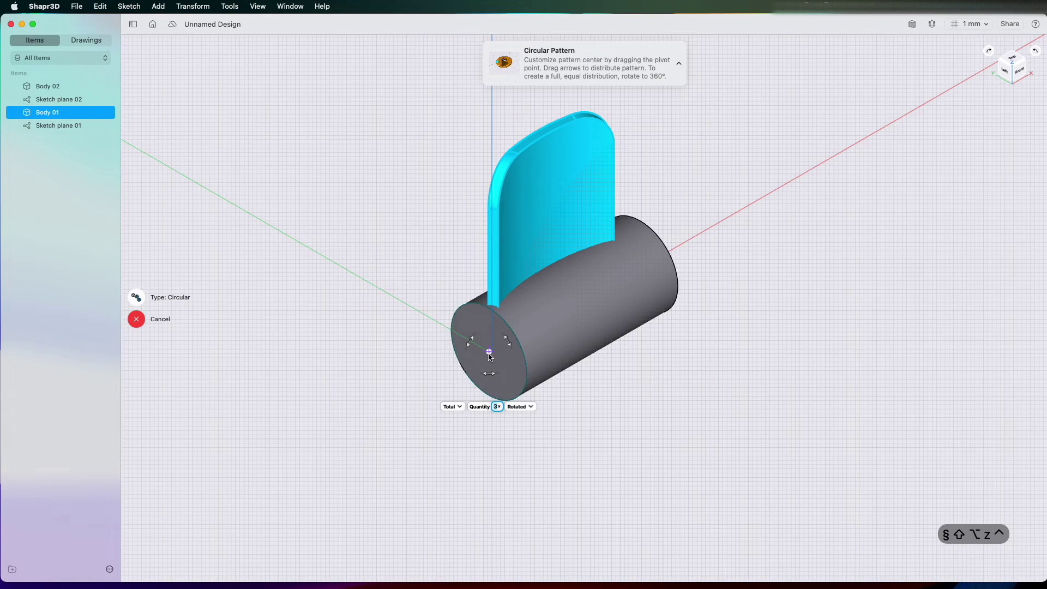
- Set the circular pattern to 10 rotated instances over a total angle of -360° around the cylinder's axis and finish it
{"action": "left_click", "coordinate": [506, 340]}
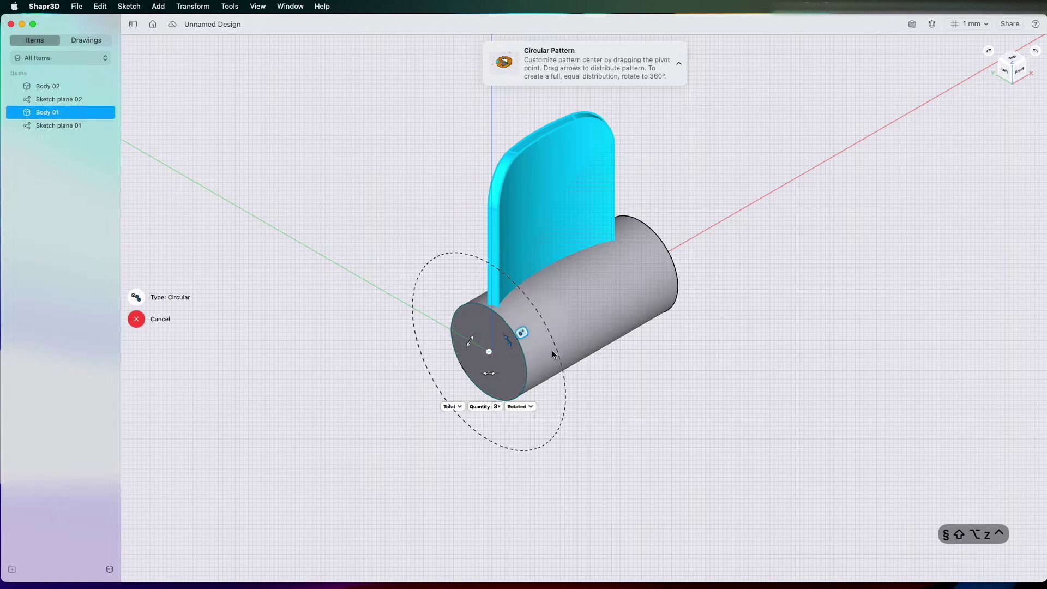
{"action": "left_click", "coordinate": [496, 407]}
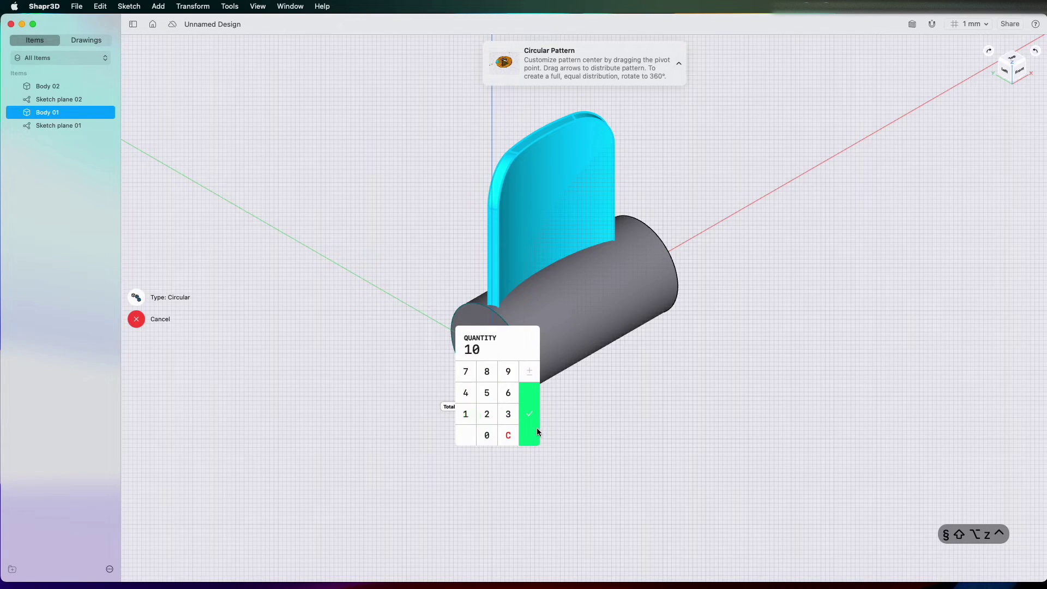
{"action": "left_click", "coordinate": [536, 430]}
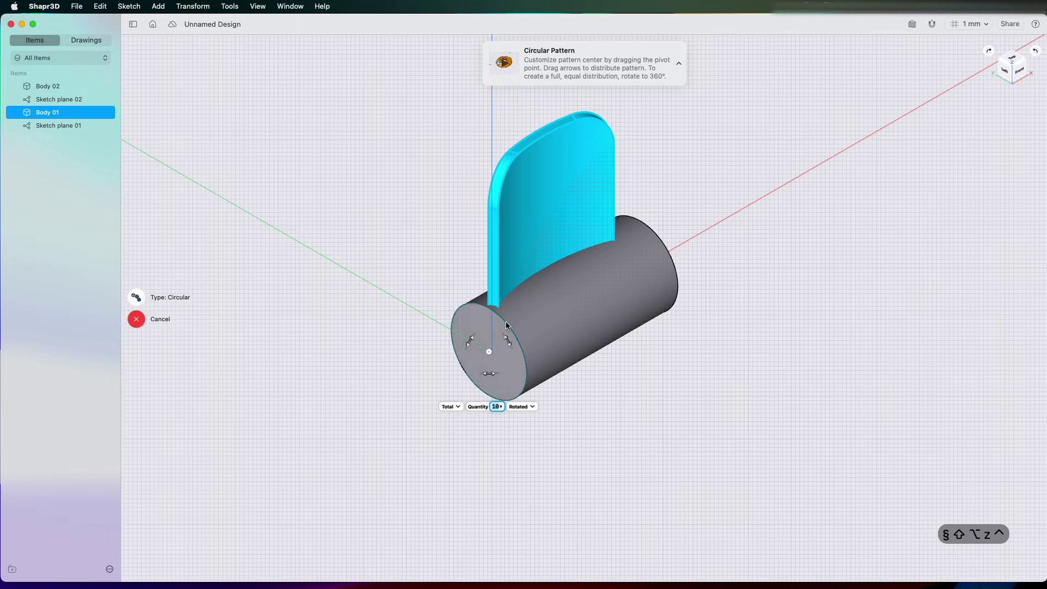
{"action": "left_click", "coordinate": [451, 407]}
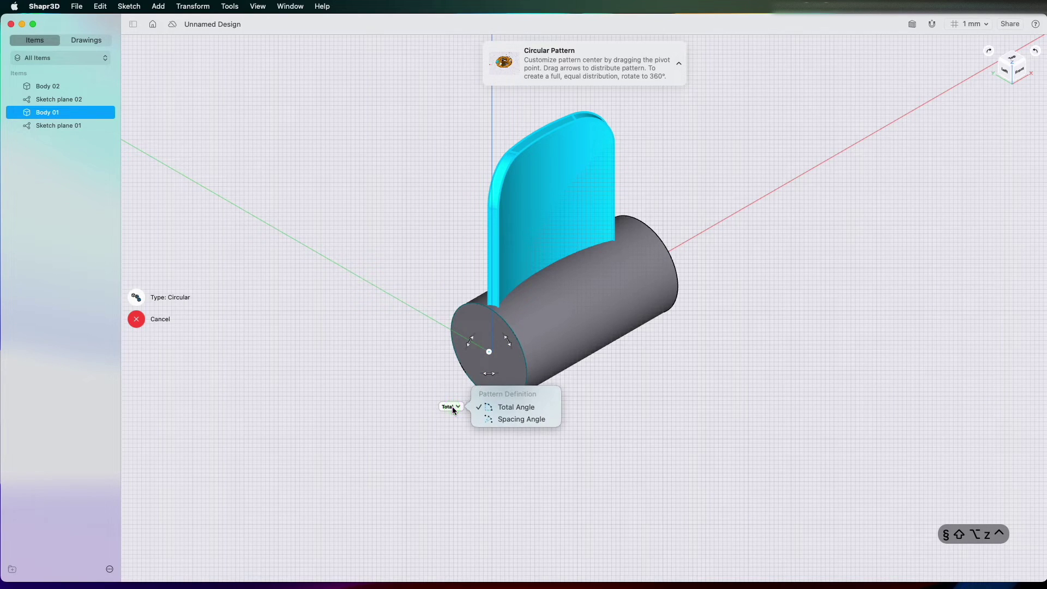
{"action": "left_click", "coordinate": [453, 407]}
{"action": "mouse_move", "coordinate": [506, 344]}
{"action": "left_mouse_down"}
{"action": "mouse_move", "coordinate": [517, 357]}
{"action": "mouse_move", "coordinate": [516, 420]}
{"action": "mouse_move", "coordinate": [506, 437]}
{"action": "mouse_move", "coordinate": [458, 430]}
{"action": "mouse_move", "coordinate": [433, 402]}
{"action": "mouse_move", "coordinate": [441, 320]}
{"action": "mouse_move", "coordinate": [476, 312]}
{"action": "mouse_move", "coordinate": [517, 348]}
{"action": "left_mouse_up"}
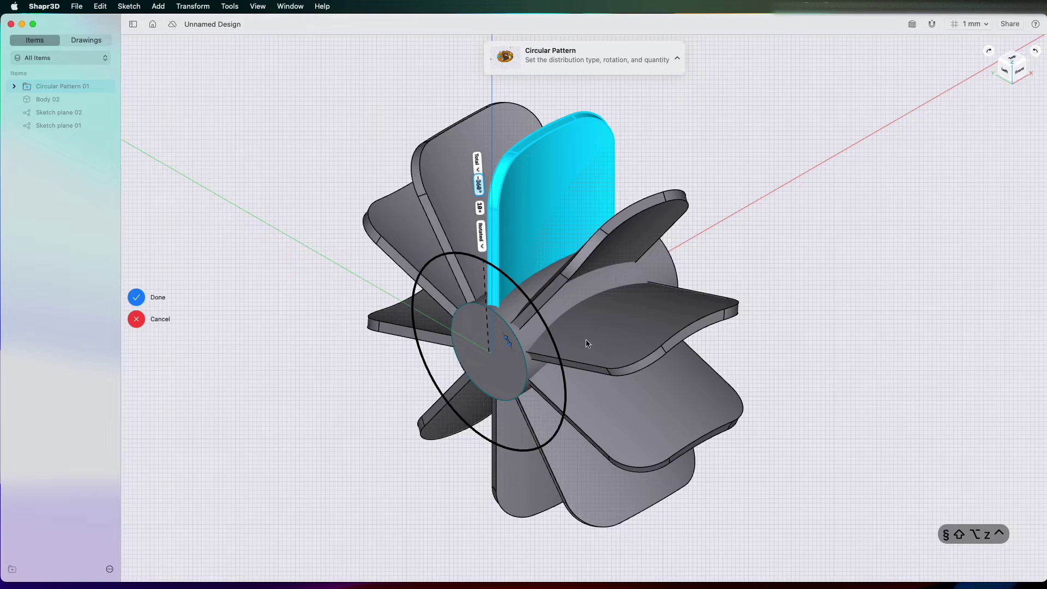
{"action": "scroll", "coordinate": [612, 340], "scroll_direction": "left", "scroll_amount": 3}
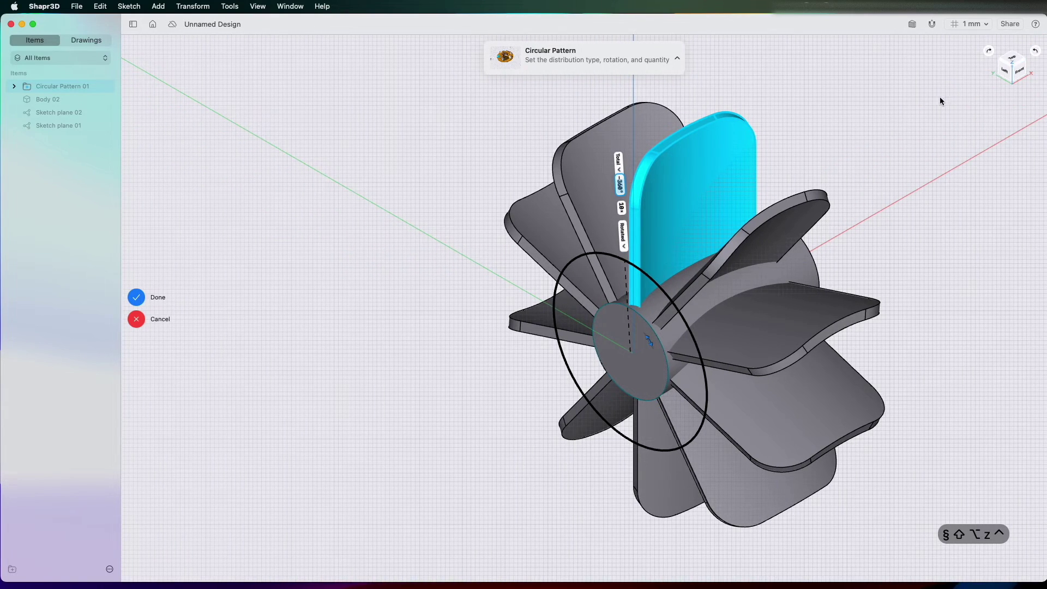
{"action": "scroll", "coordinate": [853, 178], "scroll_direction": "down", "scroll_amount": 2}
{"action": "left_click", "coordinate": [135, 298]}
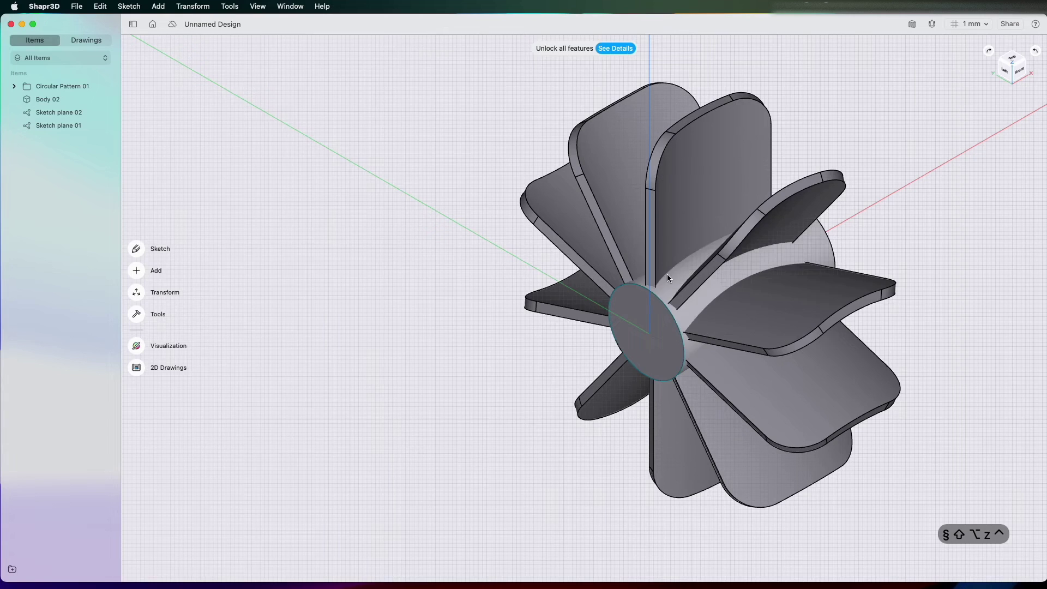
- Examine the patterned blades and the cylindrical hub from several angles
{"action": "scroll", "coordinate": [666, 274], "scroll_direction": "right", "scroll_amount": 2}
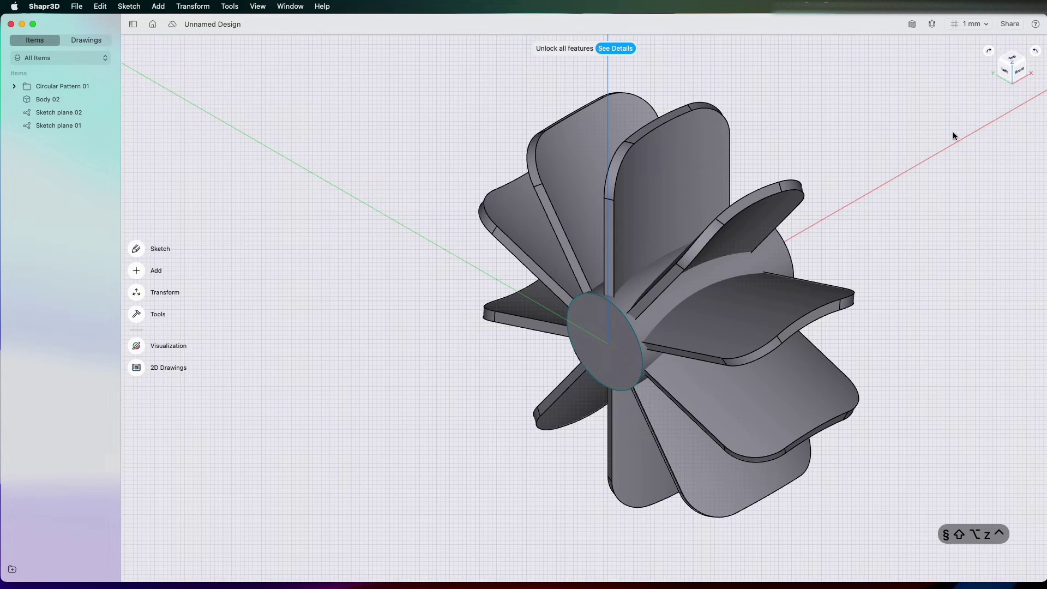
{"action": "scroll", "coordinate": [953, 133], "scroll_direction": "up", "scroll_amount": 1}
{"action": "scroll", "coordinate": [689, 228], "scroll_direction": "up", "scroll_amount": 5}
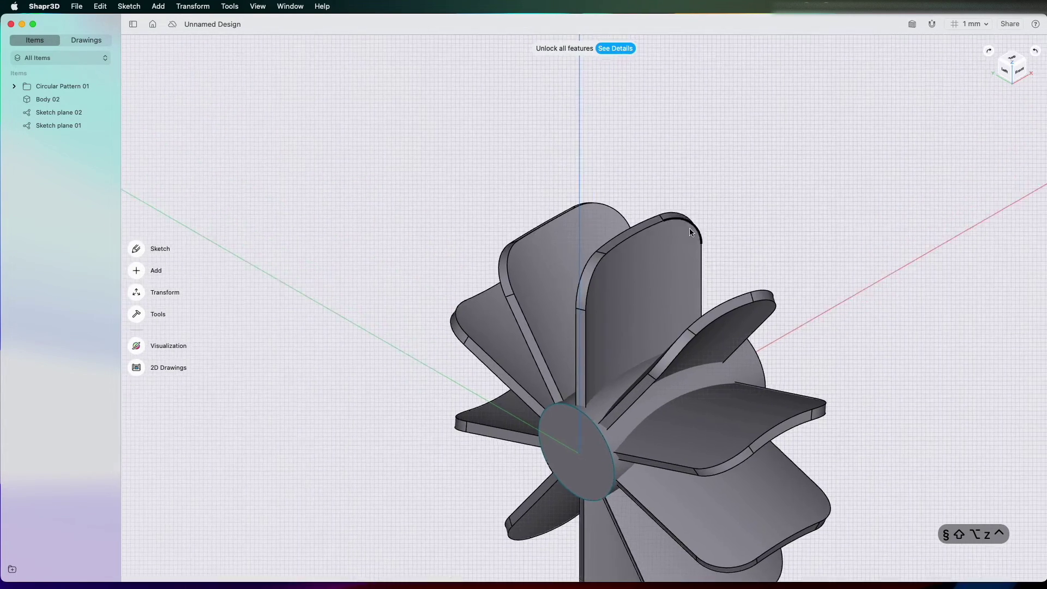
{"action": "scroll", "coordinate": [613, 344], "scroll_direction": "down", "scroll_amount": 10}
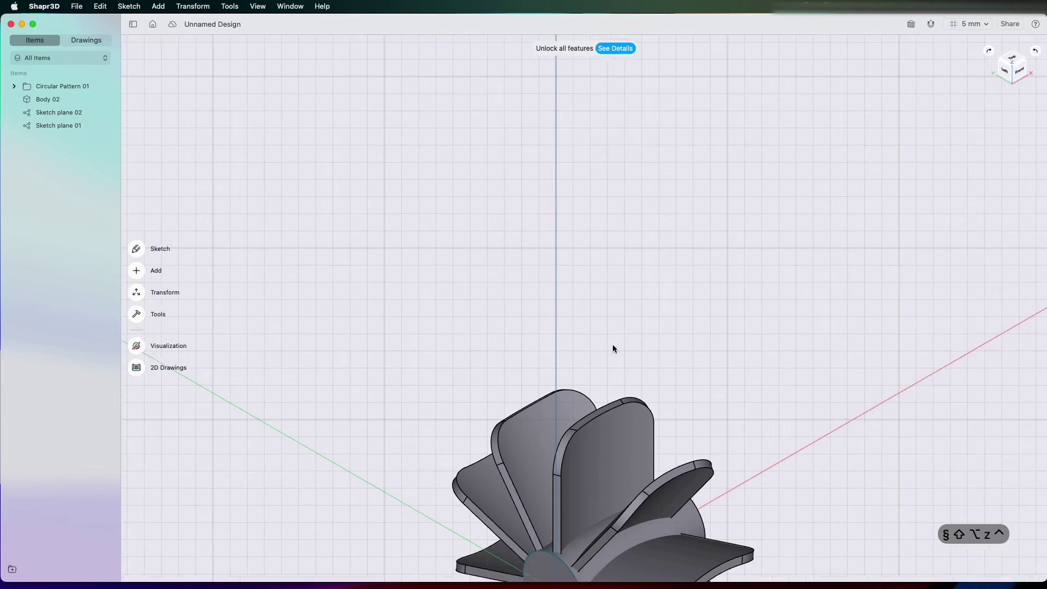
{"action": "scroll", "coordinate": [620, 292], "scroll_direction": "down", "scroll_amount": 3}
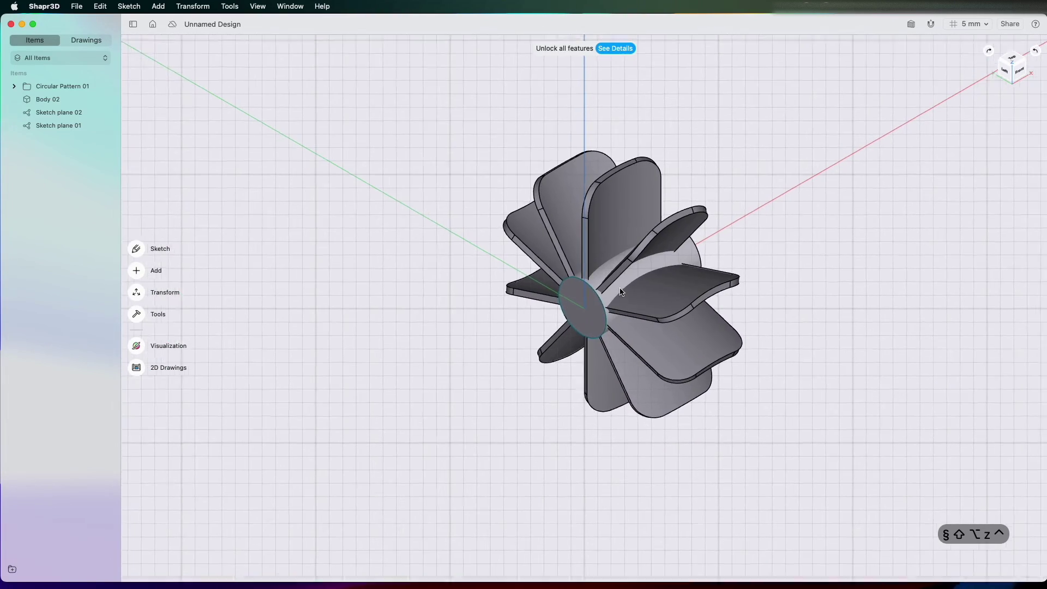
{"action": "scroll", "coordinate": [621, 286], "scroll_direction": "left", "scroll_amount": 10, "text": "shift"}
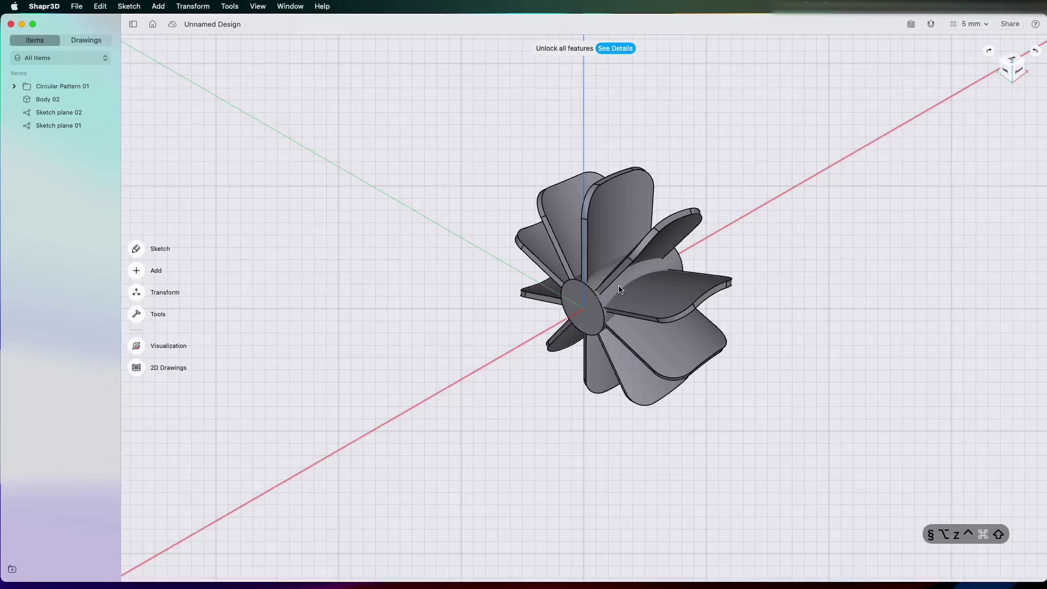
{"action": "scroll", "coordinate": [615, 286], "scroll_direction": "down", "scroll_amount": 10}
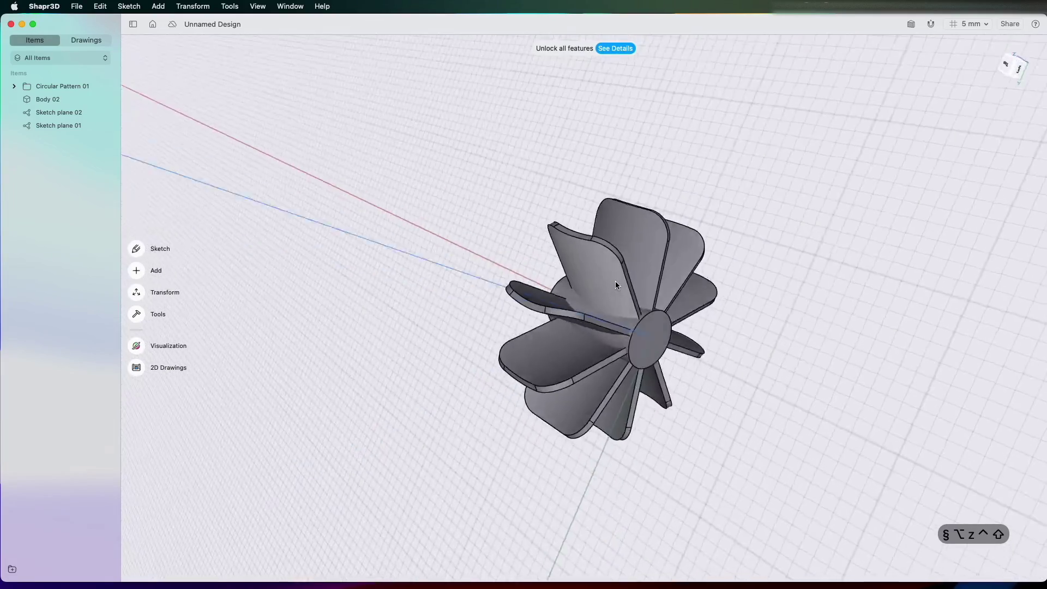
{"action": "scroll", "coordinate": [613, 297], "scroll_direction": "down", "scroll_amount": 10}
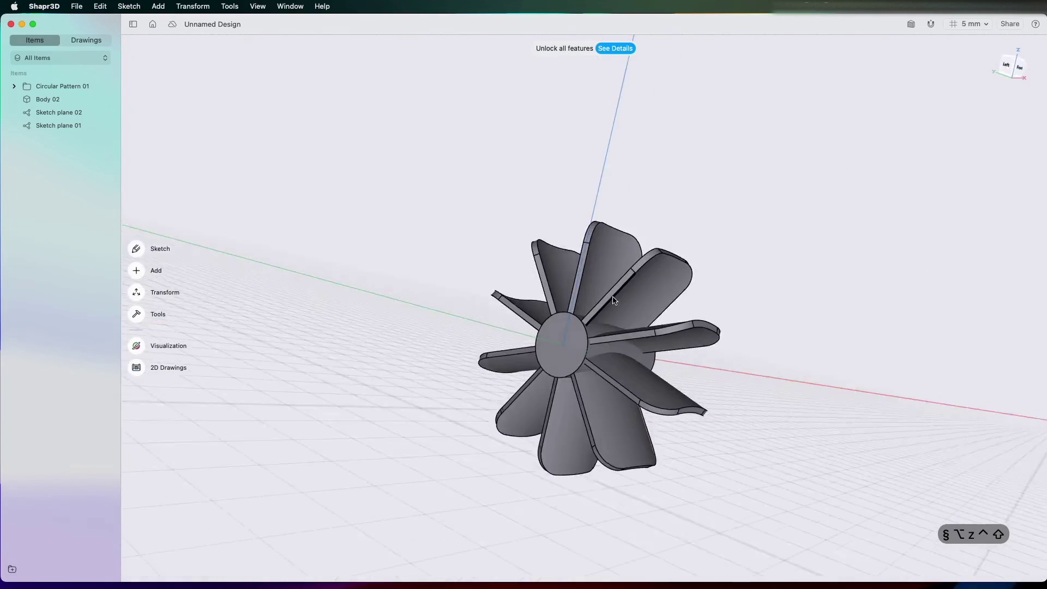
{"action": "scroll", "coordinate": [613, 298], "scroll_direction": "down", "scroll_amount": 5}
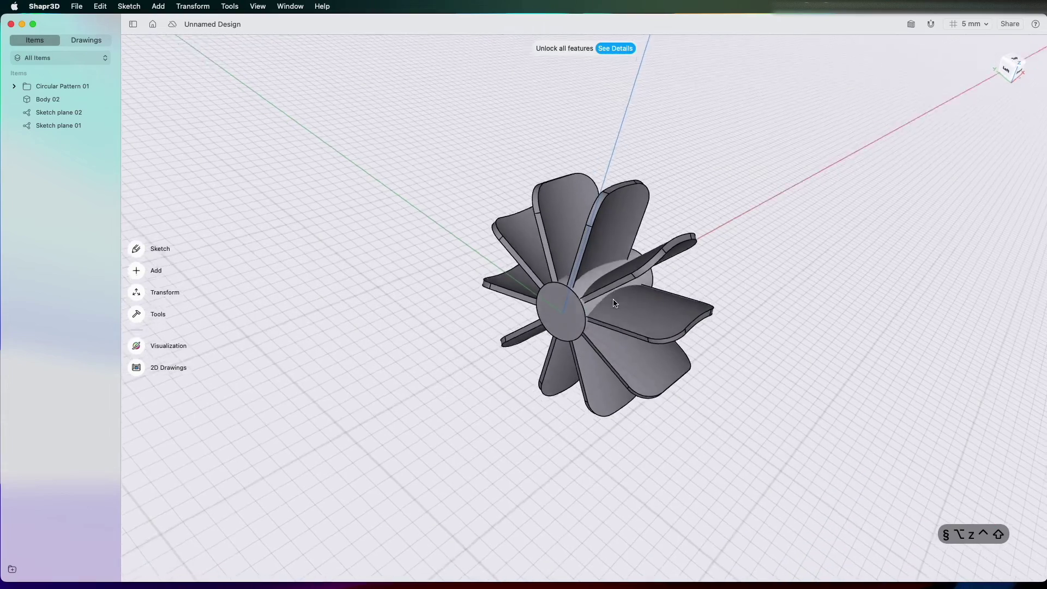
- Unite all the blades and the cylindrical hub into one body, and check the merged body in the expanded pattern folder
{"action": "left_click_drag", "start_coordinate": [424, 152], "coordinate": [821, 474]}
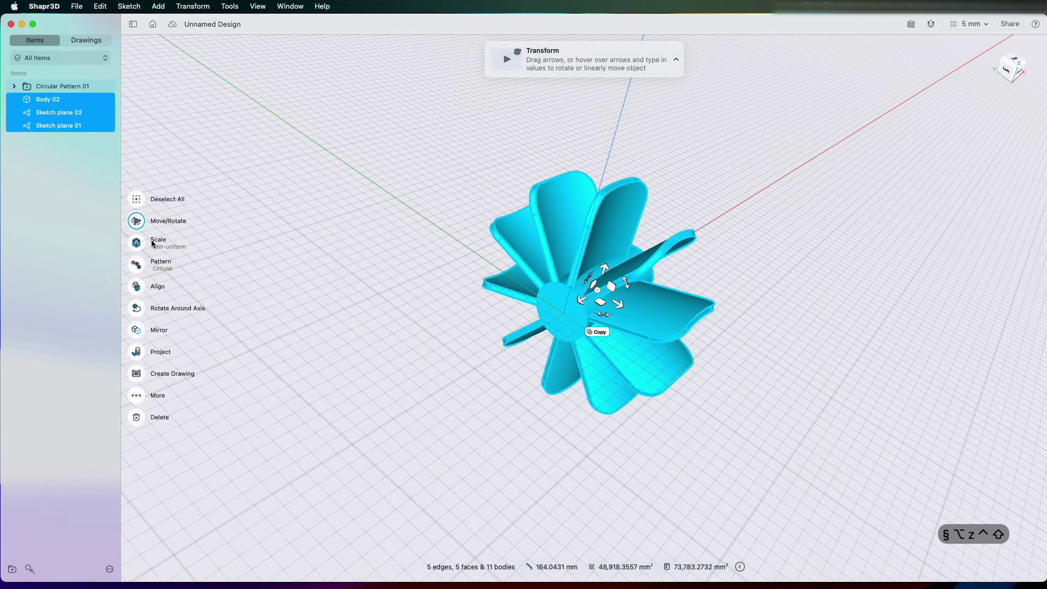
{"action": "left_click", "coordinate": [251, 251]}
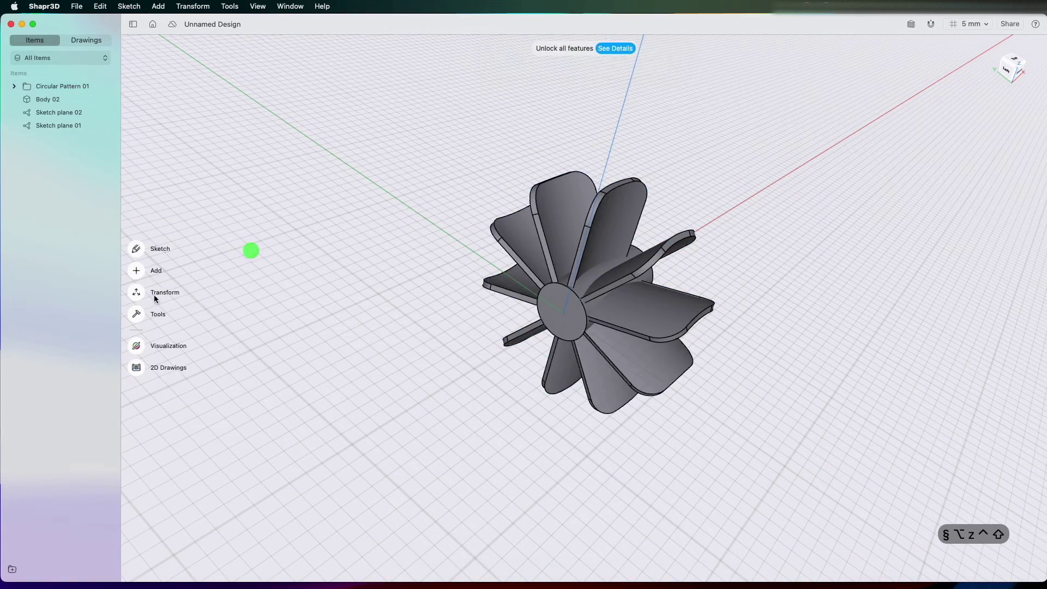
{"action": "left_click", "coordinate": [137, 315]}
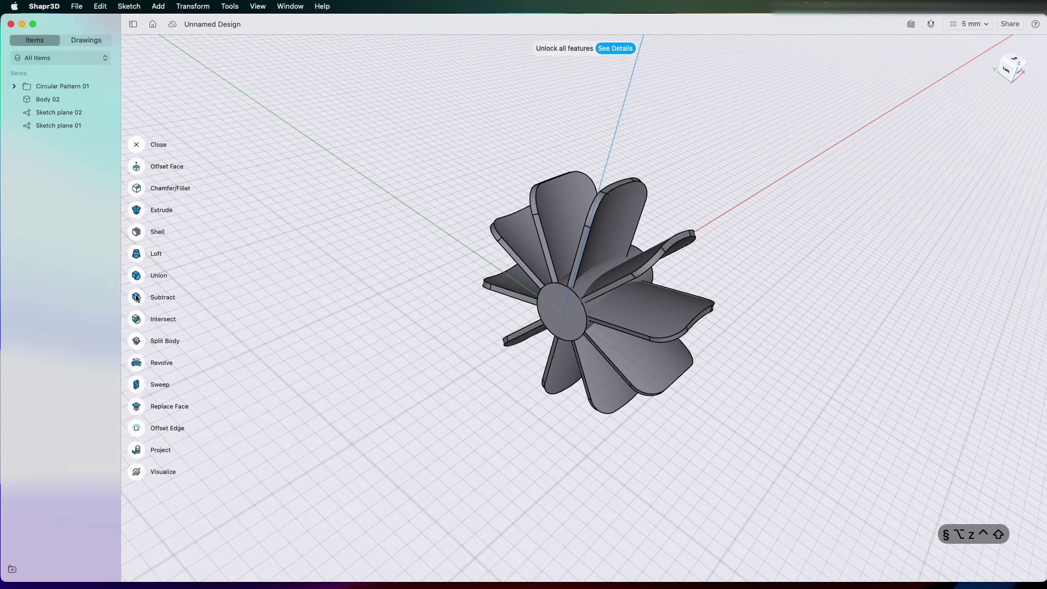
{"action": "left_click", "coordinate": [136, 277]}
{"action": "left_click_drag", "start_coordinate": [345, 117], "coordinate": [932, 533]}
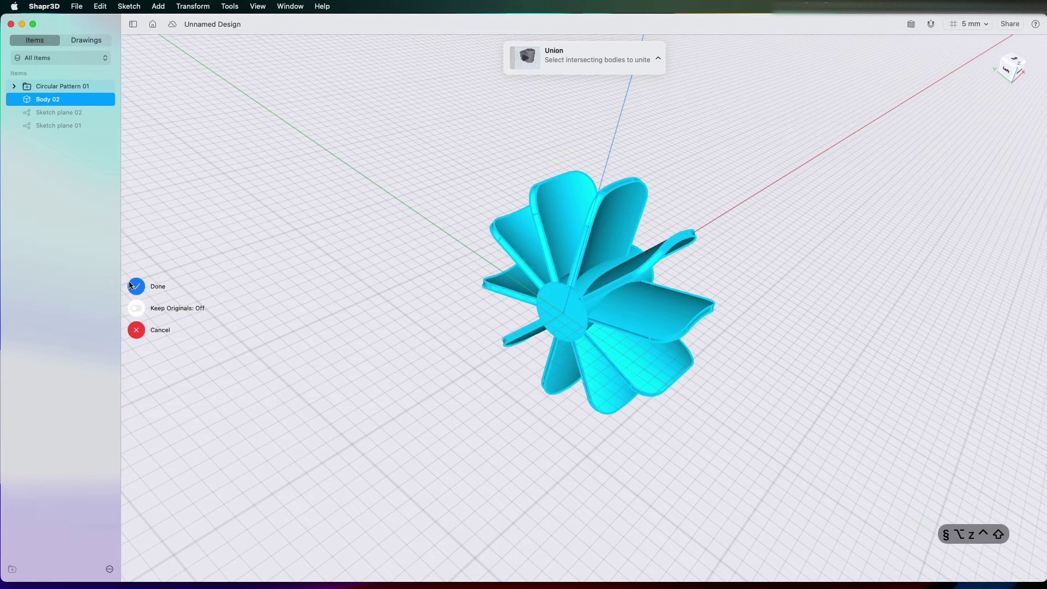
{"action": "left_click", "coordinate": [136, 286]}
{"action": "left_click", "coordinate": [15, 87]}
{"action": "left_click", "coordinate": [43, 99]}
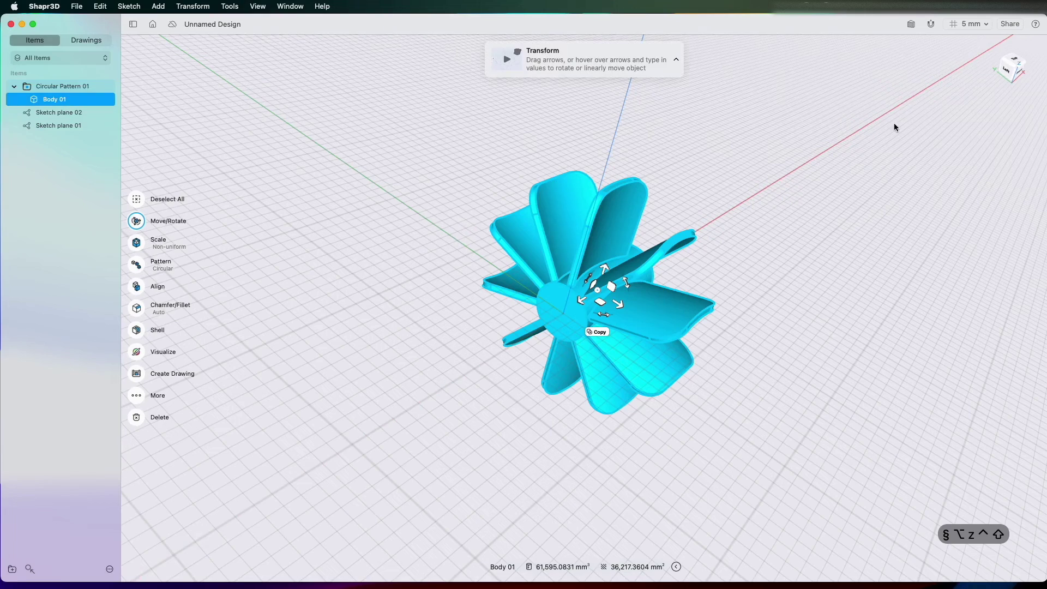
{"action": "scroll", "coordinate": [904, 110], "scroll_direction": "right", "scroll_amount": 2}
{"action": "left_click", "coordinate": [828, 162]}
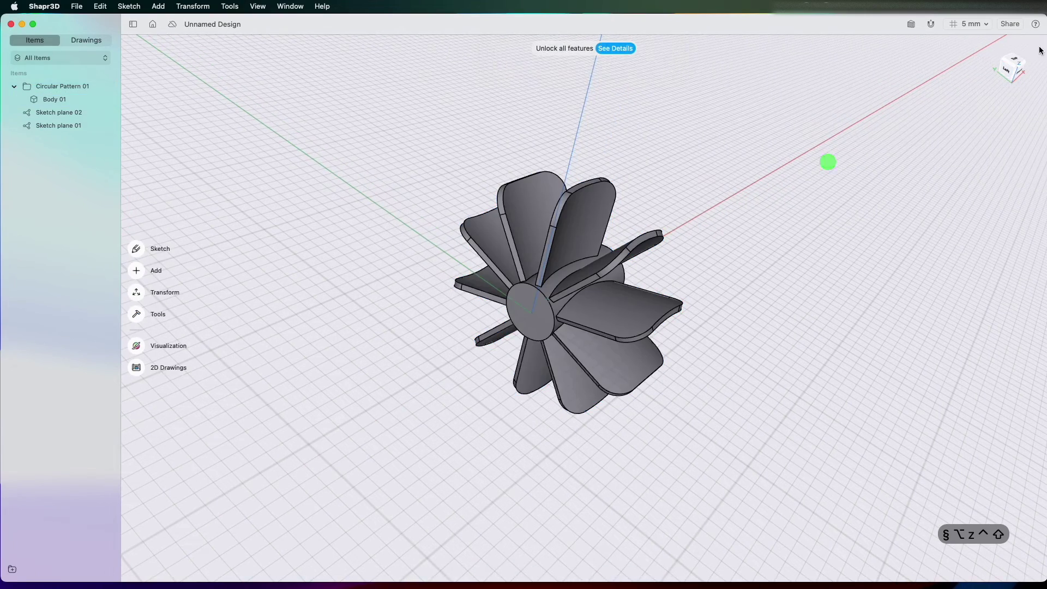
- In the left view, sketch a smaller circle concentric with the 25 mm circle on the hub's end face and exit the sketch
{"action": "left_click", "coordinate": [1008, 76]}
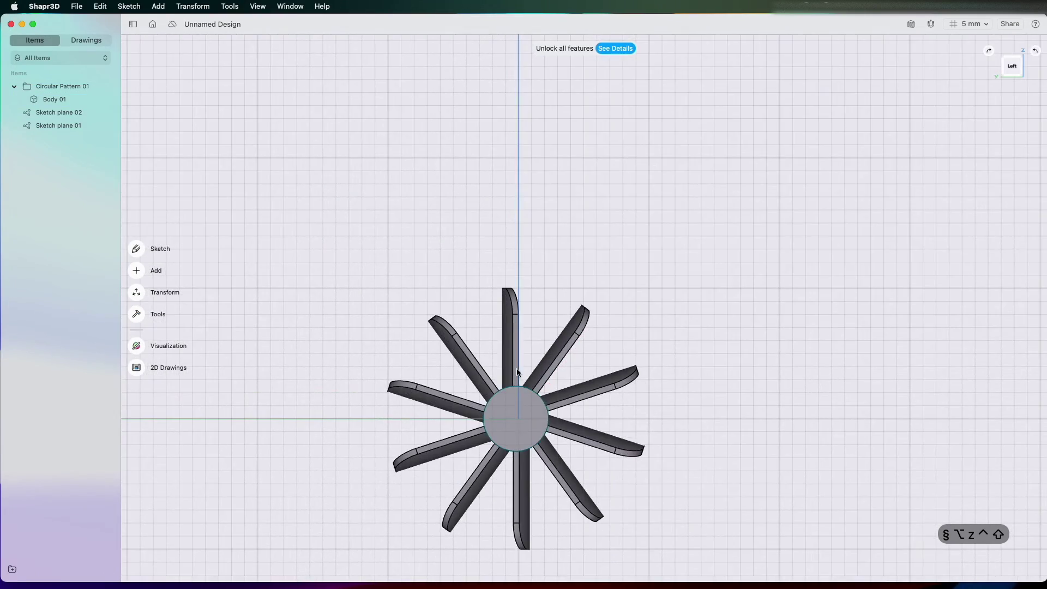
{"action": "left_click", "coordinate": [136, 249]}
{"action": "left_click", "coordinate": [137, 287]}
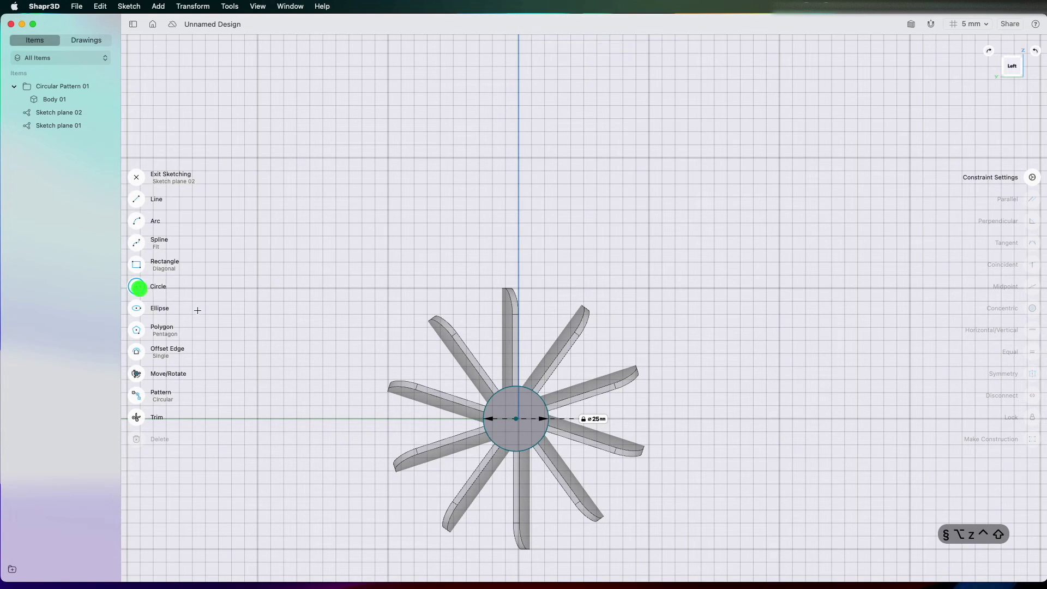
{"action": "left_click", "coordinate": [517, 419]}
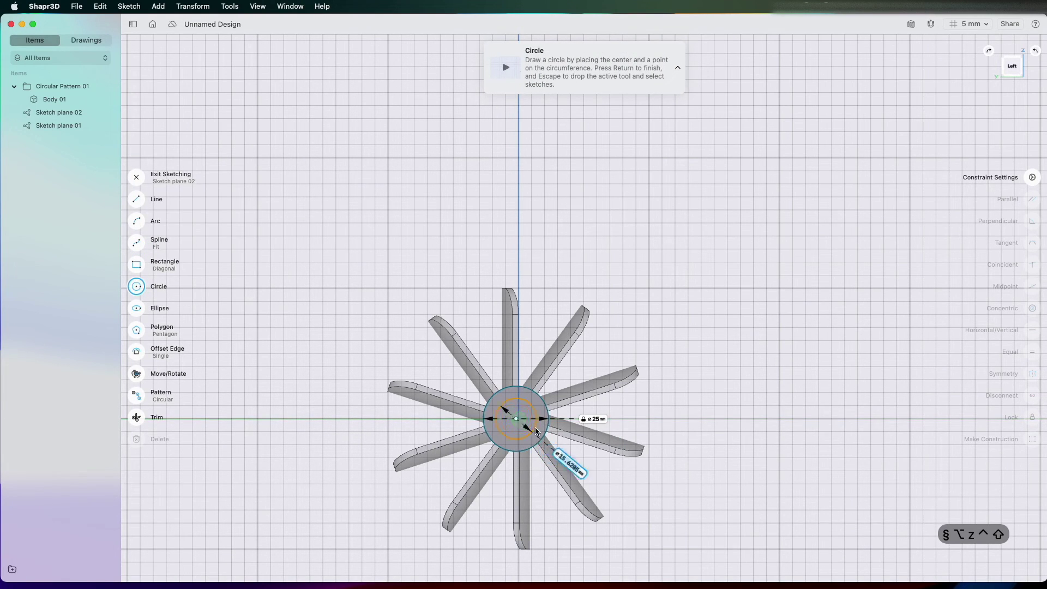
{"action": "left_click", "coordinate": [537, 430]}
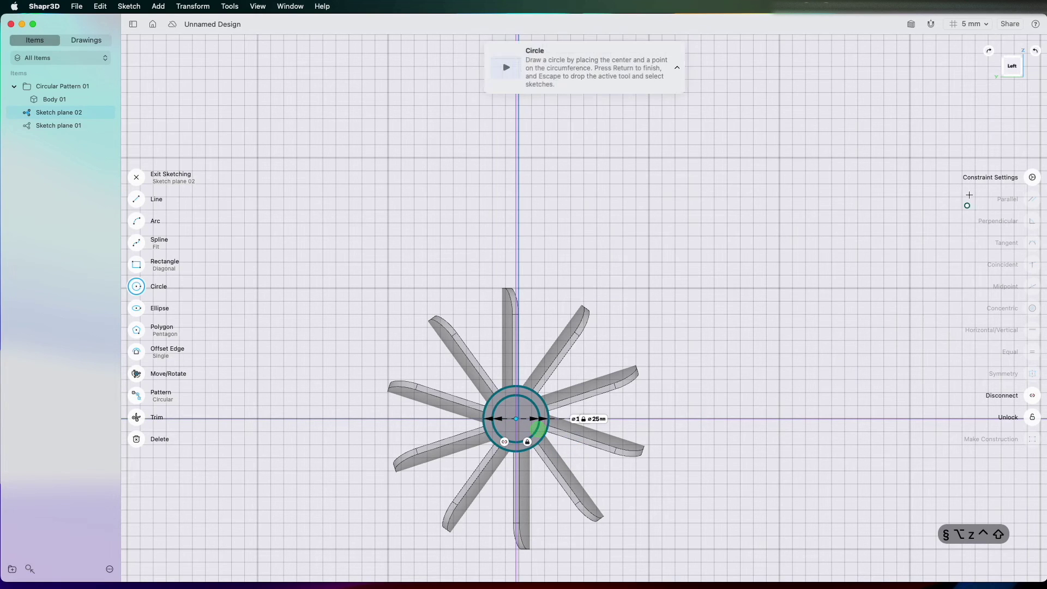
{"action": "left_click", "coordinate": [130, 176]}
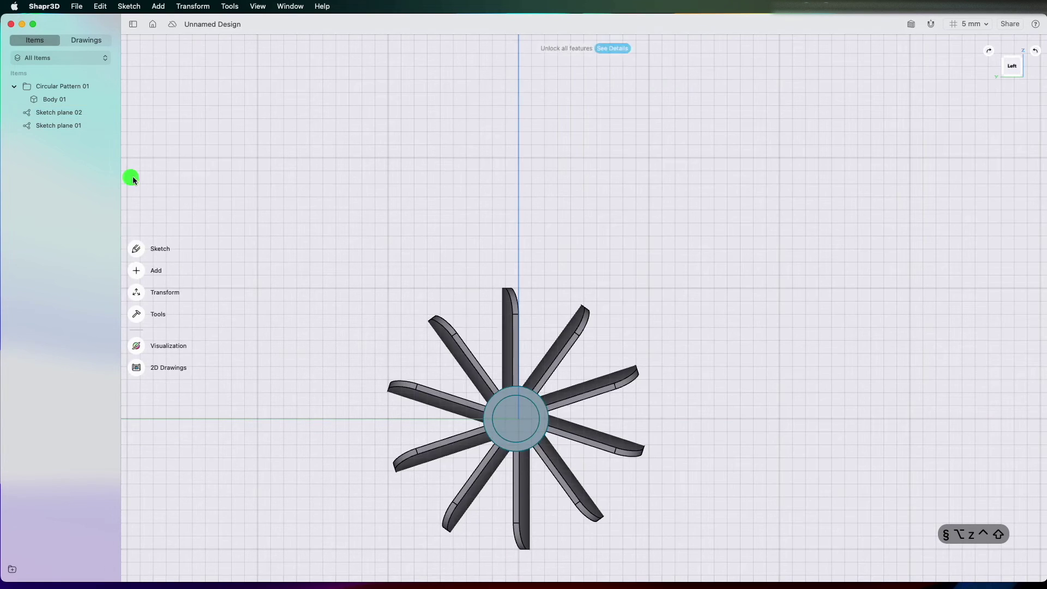
- Extrude the smaller concentric circle on the hub's end face inward to cut a blind round recess into the hub
{"action": "left_click", "coordinate": [527, 417]}
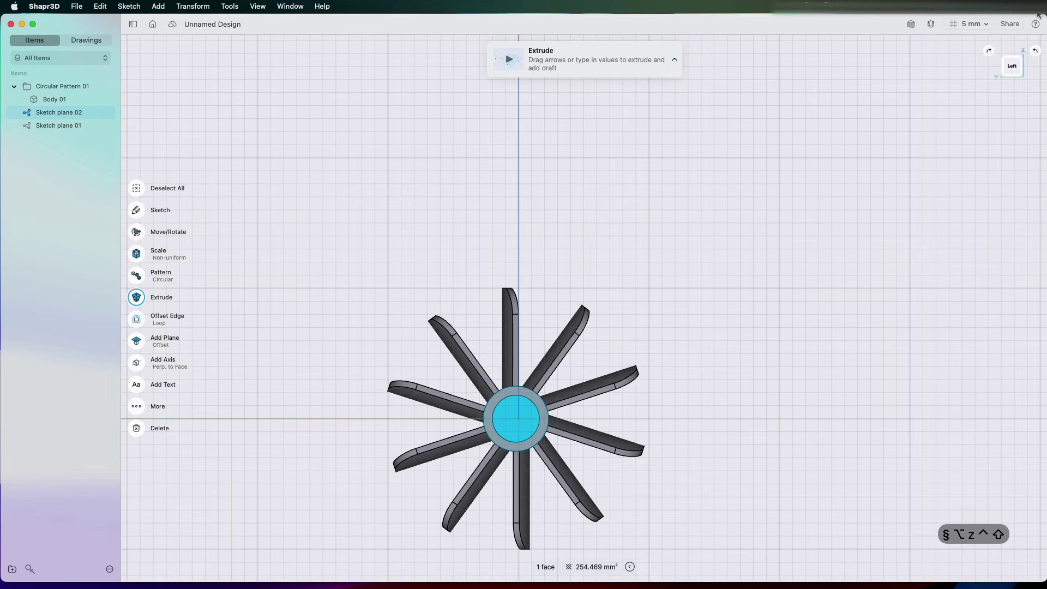
{"action": "left_click", "coordinate": [1007, 62]}
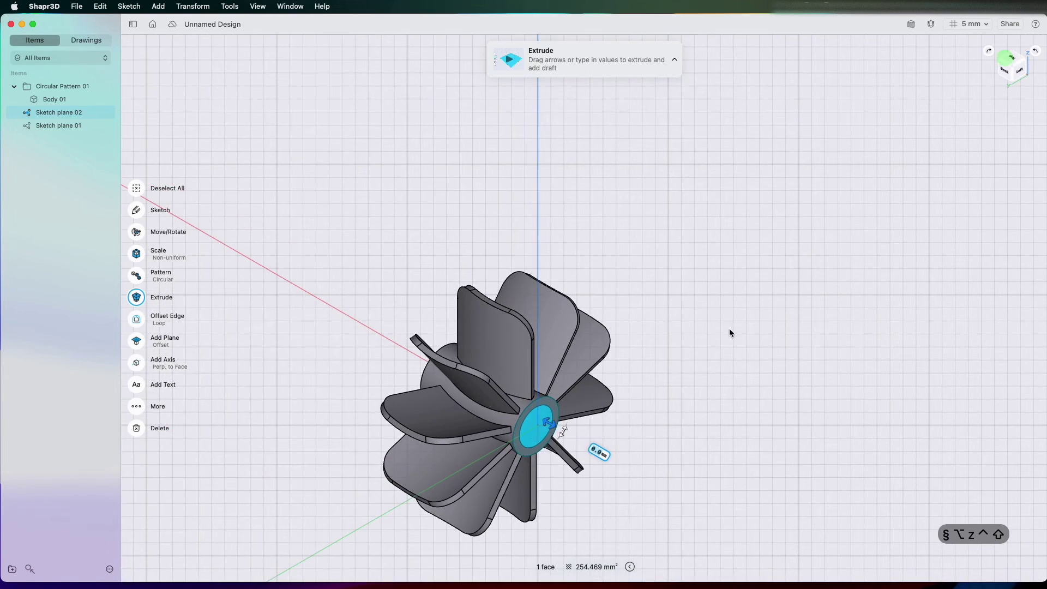
{"action": "left_click_drag", "start_coordinate": [553, 429], "coordinate": [513, 414]}
{"action": "left_click", "coordinate": [657, 458]}
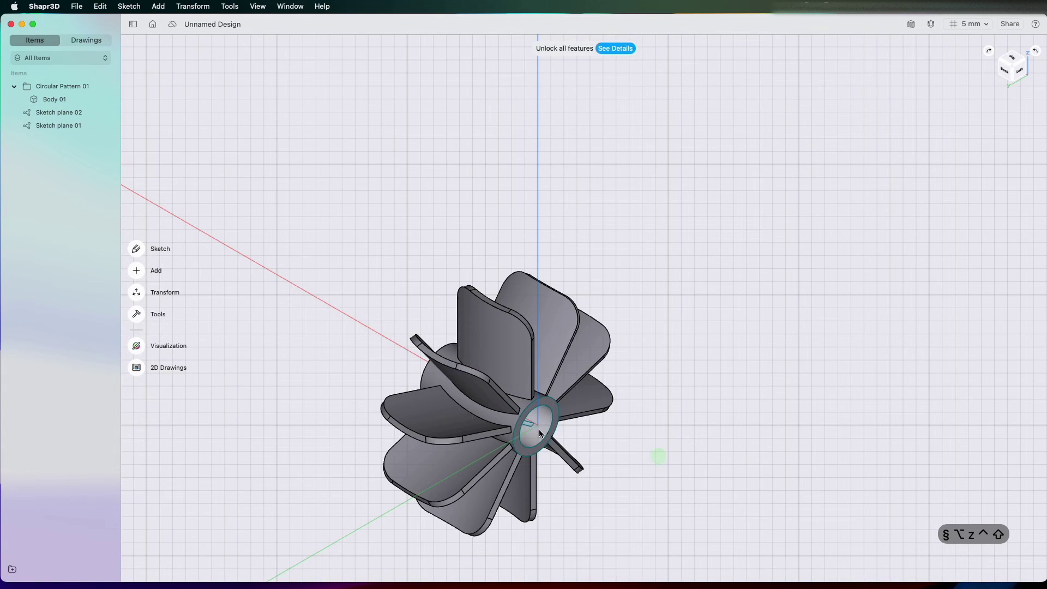
- Examine the recess cut into the hub and the surrounding blades from several angles
{"action": "scroll", "coordinate": [538, 428], "scroll_direction": "left", "scroll_amount": 2}
{"action": "scroll", "coordinate": [541, 430], "scroll_direction": "left", "scroll_amount": 2}
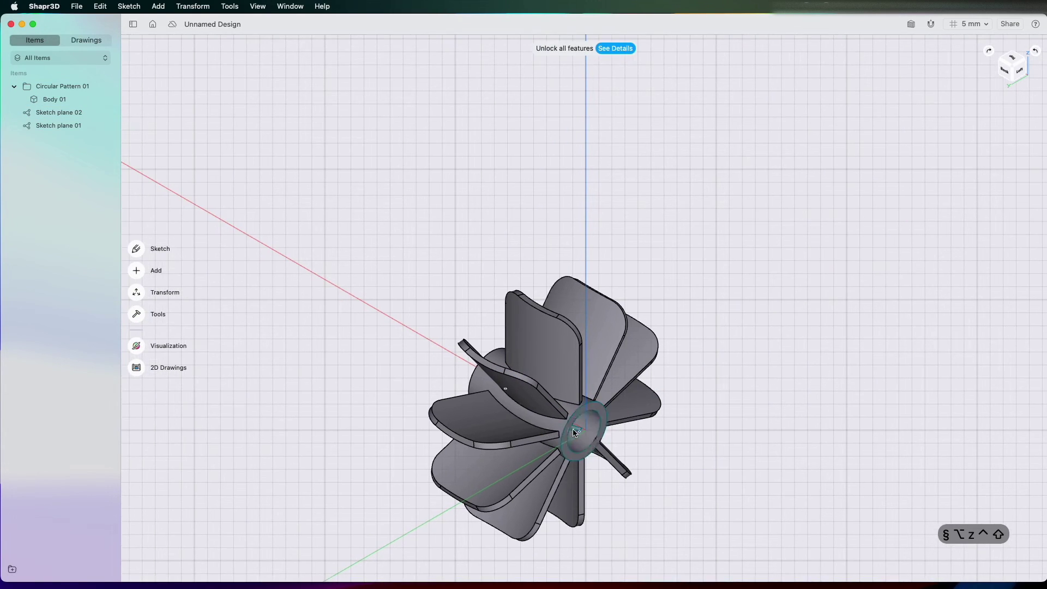
{"action": "scroll", "coordinate": [580, 432], "scroll_direction": "left", "scroll_amount": 2}
{"action": "scroll", "coordinate": [581, 434], "scroll_direction": "left", "scroll_amount": 2}
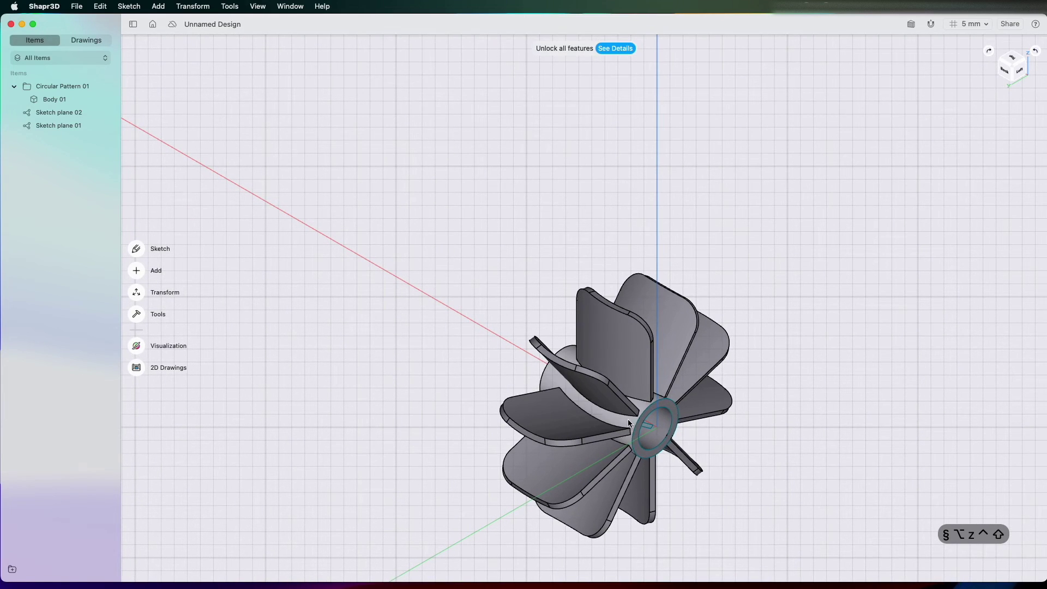
{"action": "scroll", "coordinate": [598, 436], "scroll_direction": "down", "scroll_amount": 2}
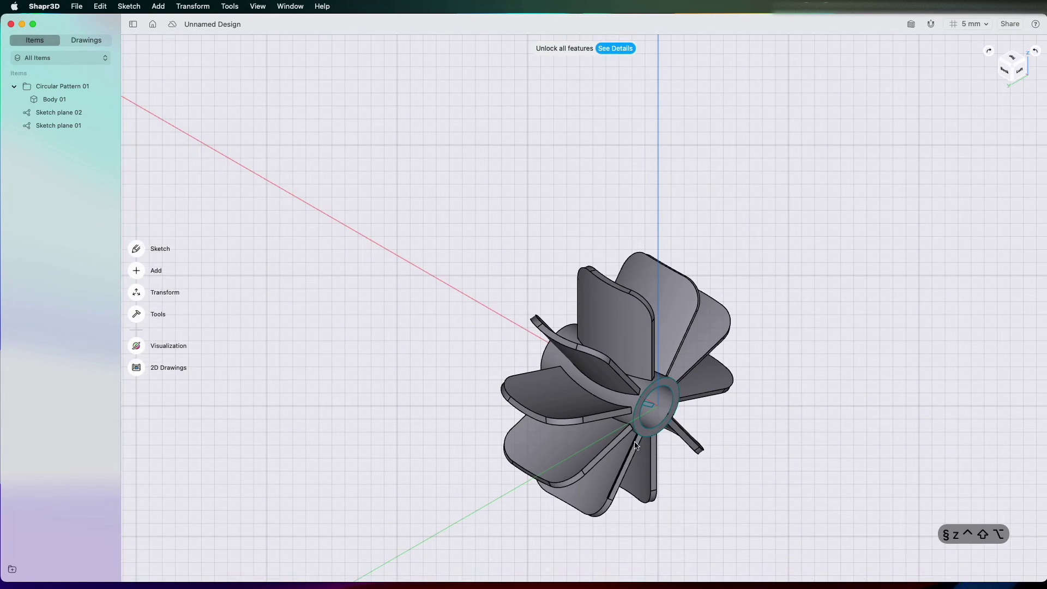
{"action": "key", "text": "super"}
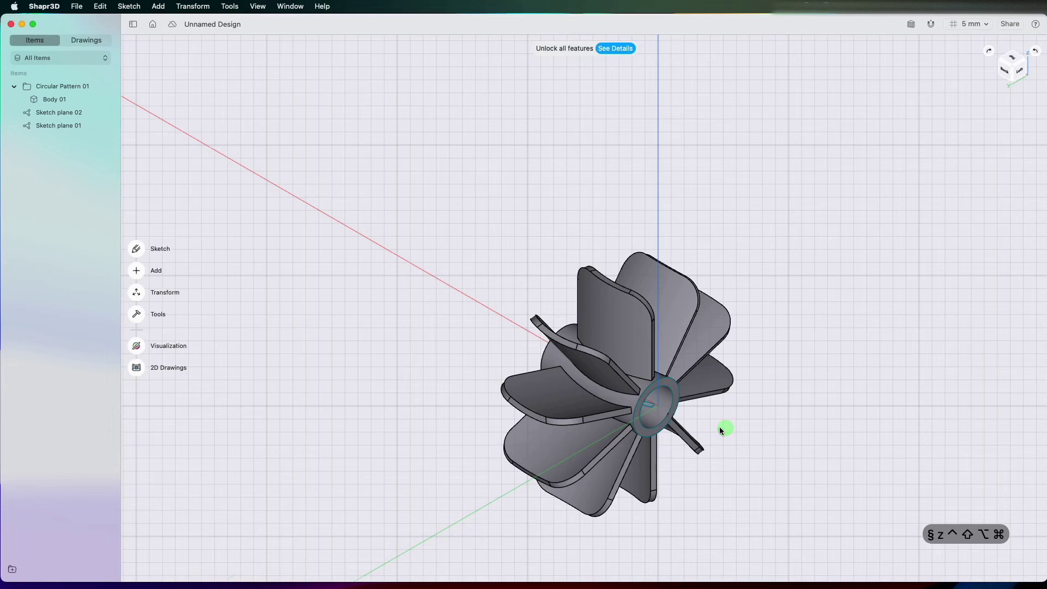
{"action": "scroll", "coordinate": [719, 427], "scroll_direction": "right", "scroll_amount": 5}
{"action": "scroll", "coordinate": [719, 427], "scroll_direction": "right", "scroll_amount": 5, "text": "shift"}
{"action": "scroll", "coordinate": [687, 424], "scroll_direction": "up", "scroll_amount": 5, "text": "shift"}
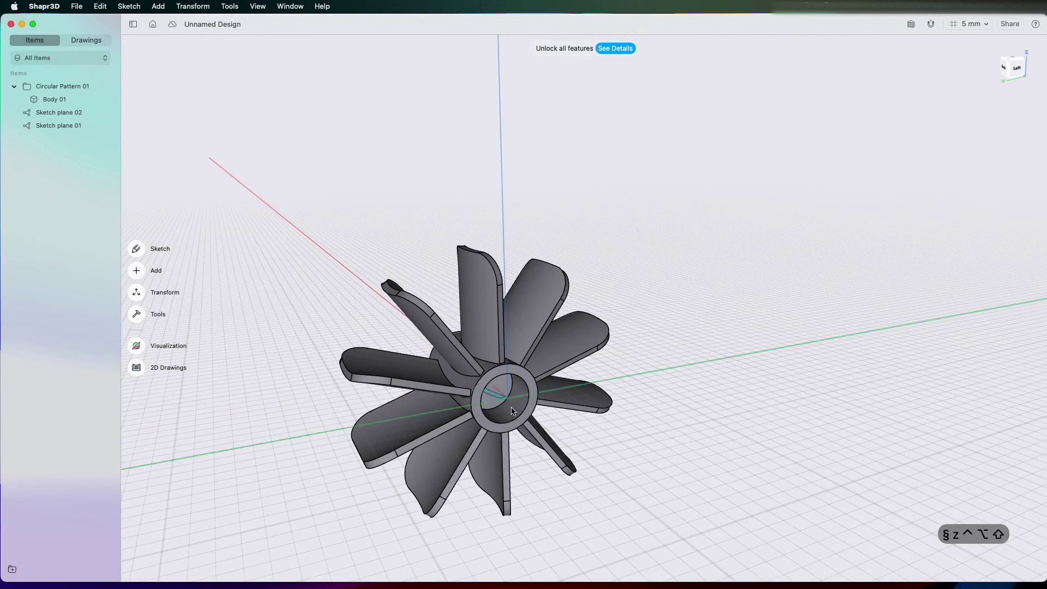
- Fillet the circular outer edge at the hub's closed end, opposite the recess, with a 7 mm radius
{"action": "scroll", "coordinate": [489, 396], "scroll_direction": "left", "scroll_amount": 5, "text": "shift"}
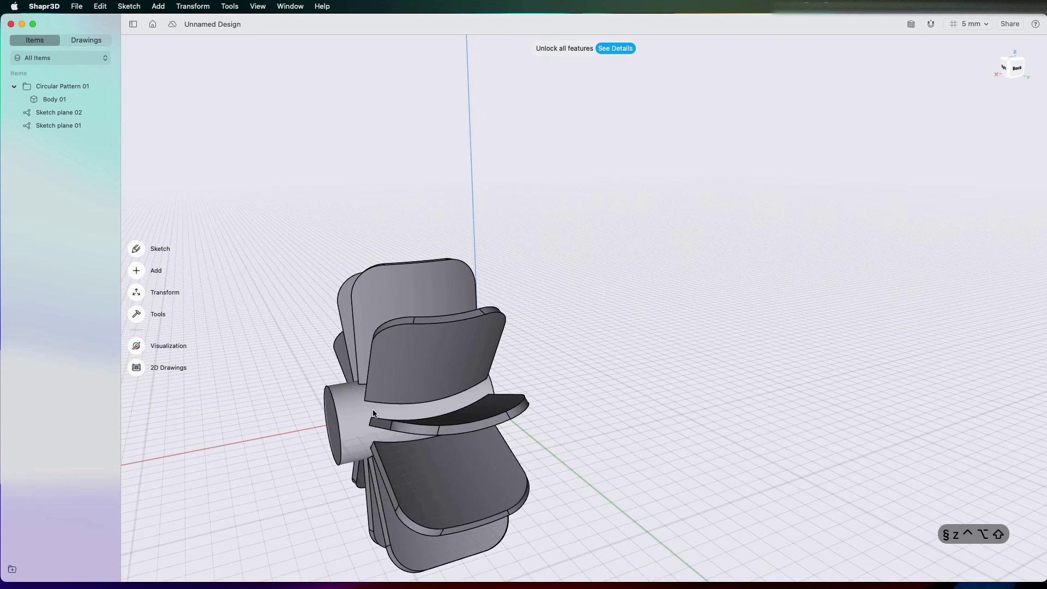
{"action": "left_click", "coordinate": [321, 398]}
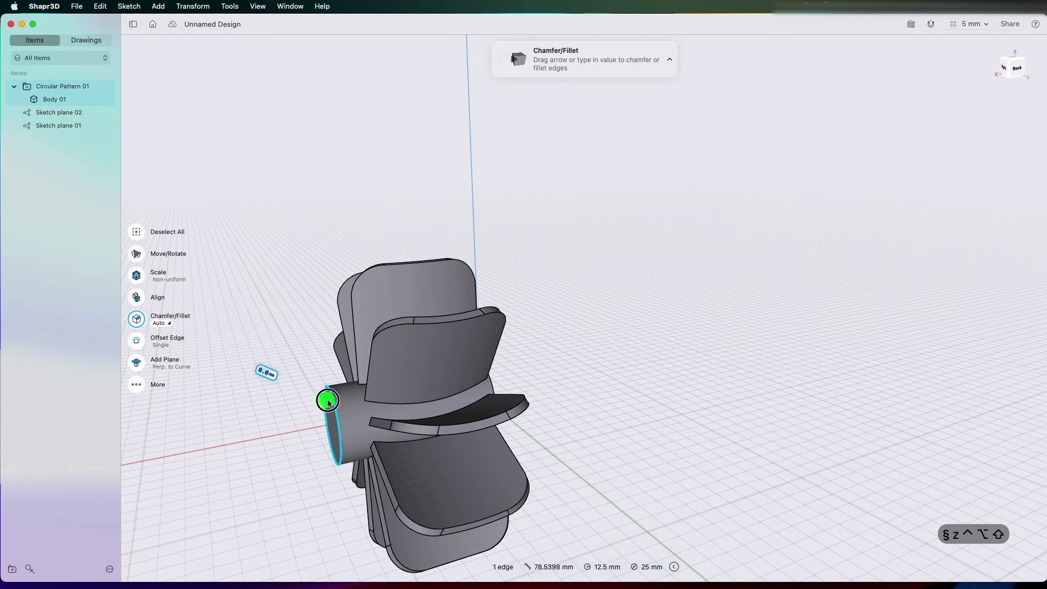
{"action": "mouse_move", "coordinate": [328, 402]}
{"action": "left_mouse_down"}
{"action": "mouse_move", "coordinate": [338, 402]}
{"action": "mouse_move", "coordinate": [298, 409]}
{"action": "left_mouse_up"}
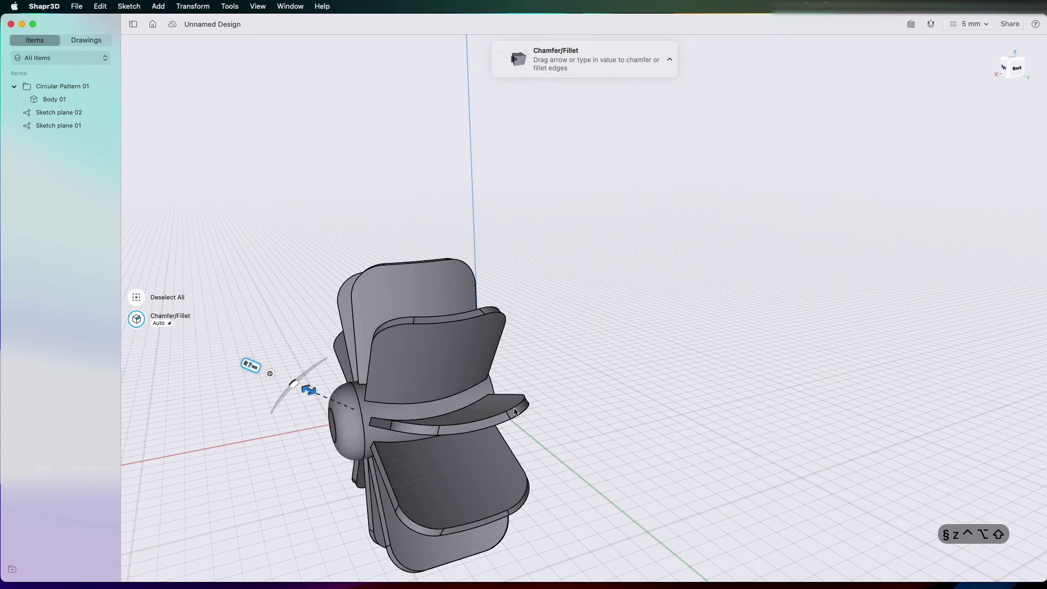
{"action": "middle_click_drag", "start_coordinate": [512, 414], "coordinate": [597, 386]}
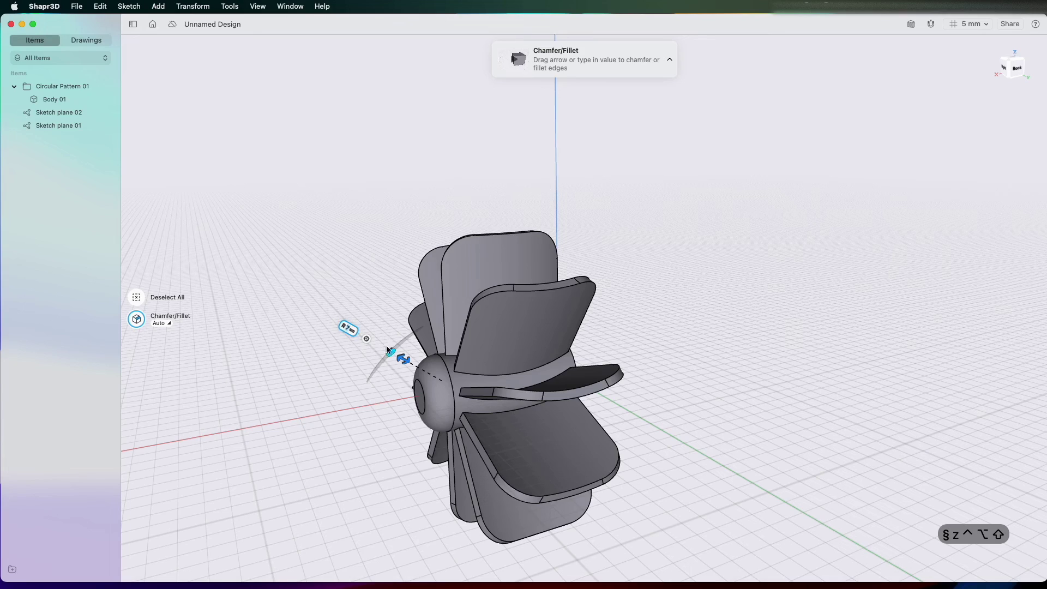
{"action": "left_click", "coordinate": [203, 164]}
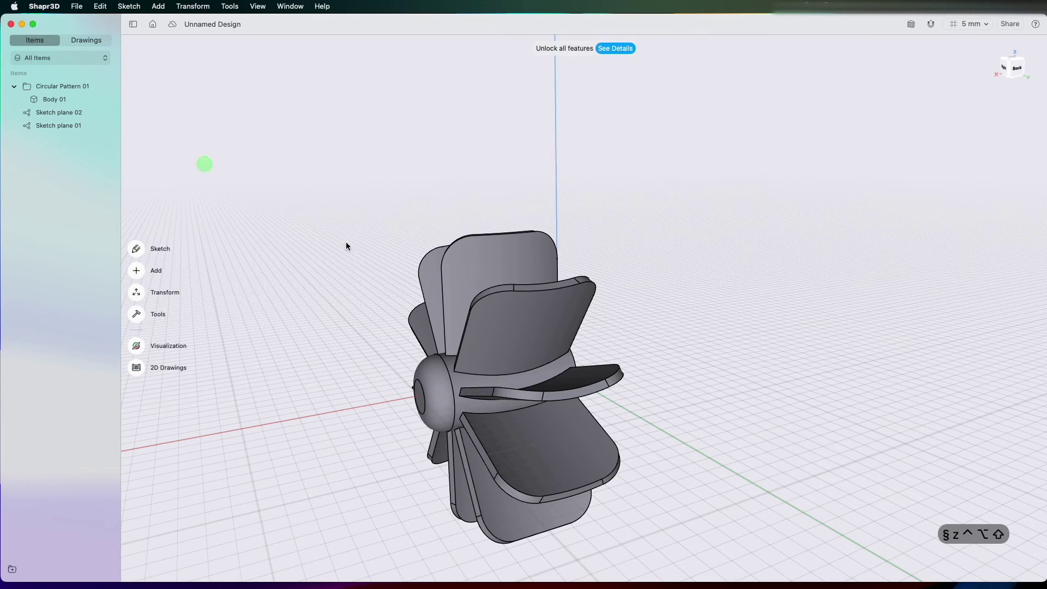
- Inspect the rounded hub nose and all the blades of the finished wheel from the front, side and back
{"action": "middle_click_drag", "start_coordinate": [727, 360], "coordinate": [776, 344]}
{"action": "right_click_drag", "start_coordinate": [776, 344], "coordinate": [628, 367]}
{"action": "scroll", "coordinate": [633, 370], "scroll_direction": "up", "scroll_amount": 8}
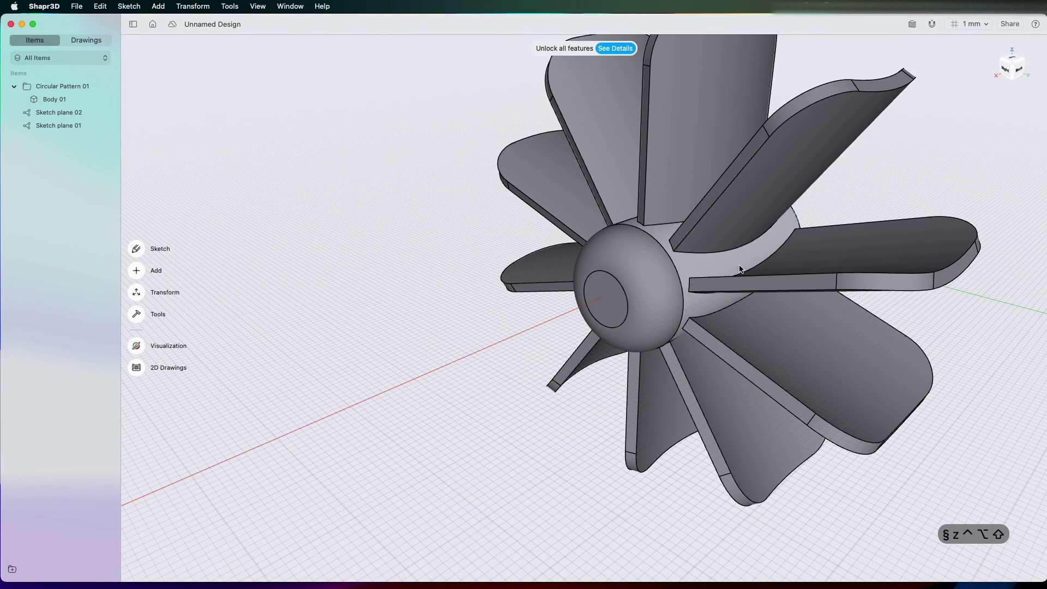
{"action": "scroll", "coordinate": [573, 257], "scroll_direction": "right", "scroll_amount": 1}
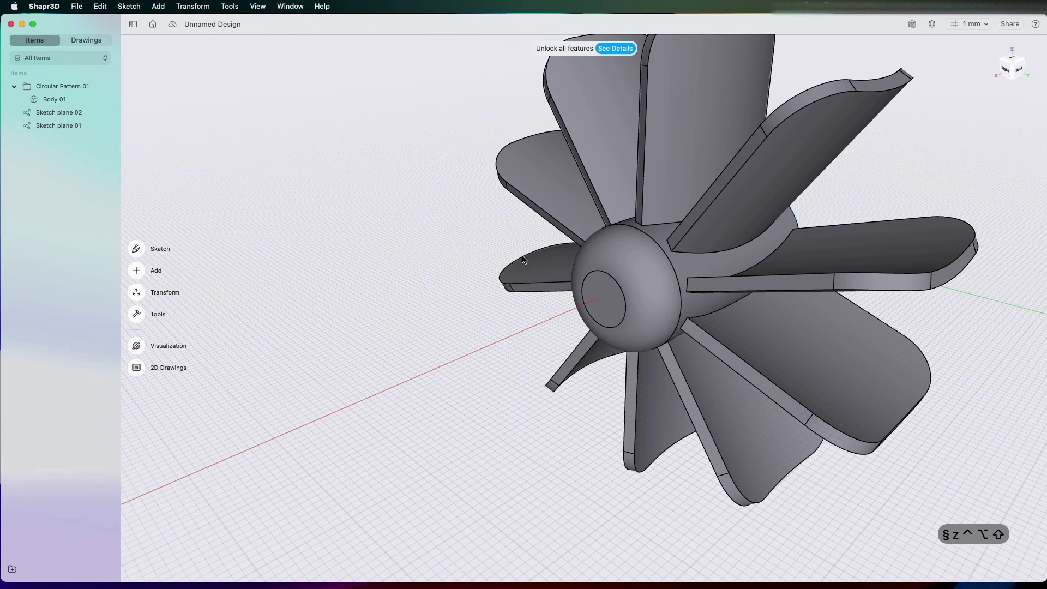
{"action": "scroll", "coordinate": [554, 259], "scroll_direction": "right", "scroll_amount": 2}
{"action": "scroll", "coordinate": [554, 256], "scroll_direction": "up", "scroll_amount": 3}
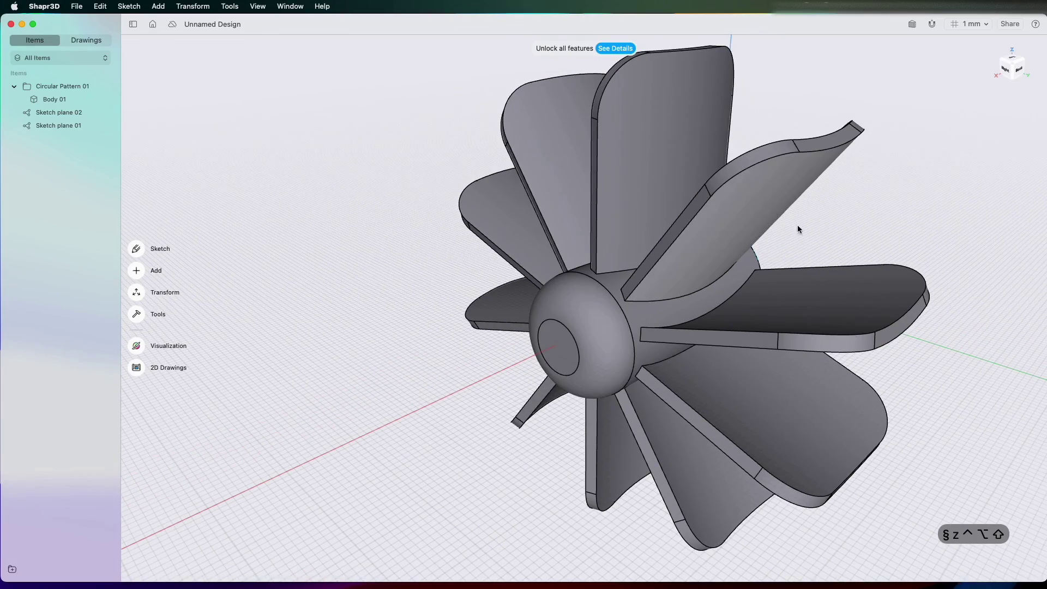
{"action": "scroll", "coordinate": [699, 318], "scroll_direction": "down", "scroll_amount": 5}
{"action": "scroll", "coordinate": [699, 318], "scroll_direction": "right", "scroll_amount": 8}
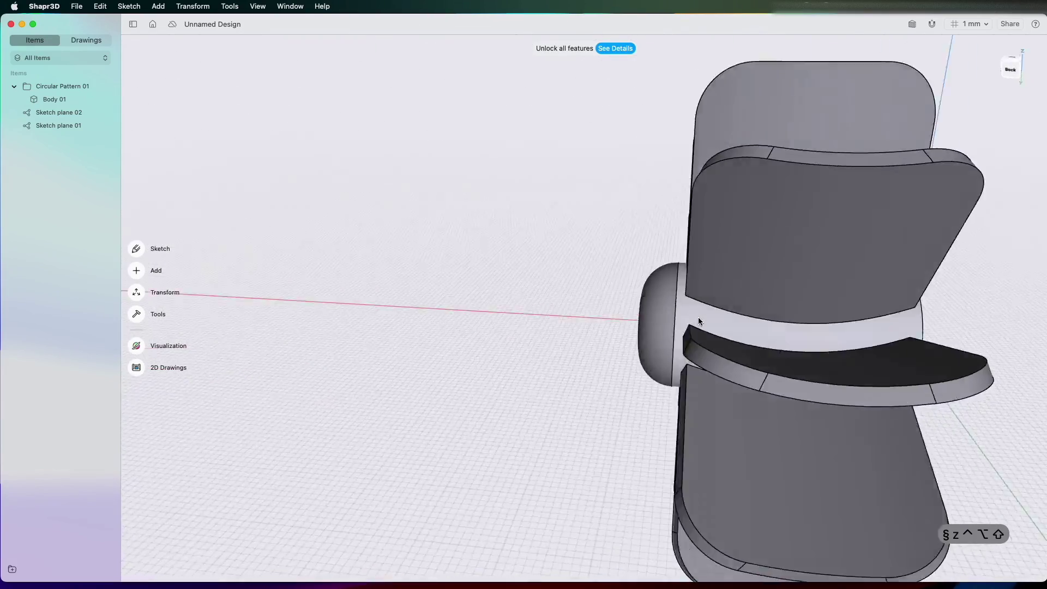
{"action": "scroll", "coordinate": [709, 319], "scroll_direction": "left", "scroll_amount": 8}
{"action": "scroll", "coordinate": [712, 319], "scroll_direction": "left", "scroll_amount": 5}
{"action": "scroll", "coordinate": [662, 378], "scroll_direction": "down", "scroll_amount": 3}
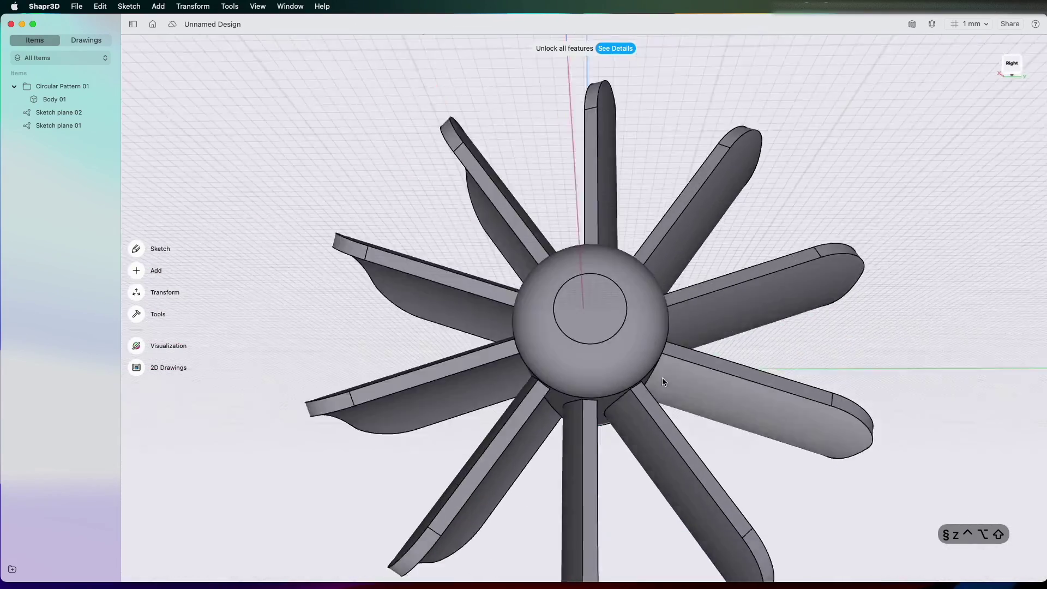
{"action": "scroll", "coordinate": [659, 377], "scroll_direction": "up", "scroll_amount": 6}
{"action": "scroll", "coordinate": [661, 380], "scroll_direction": "down", "scroll_amount": 3}
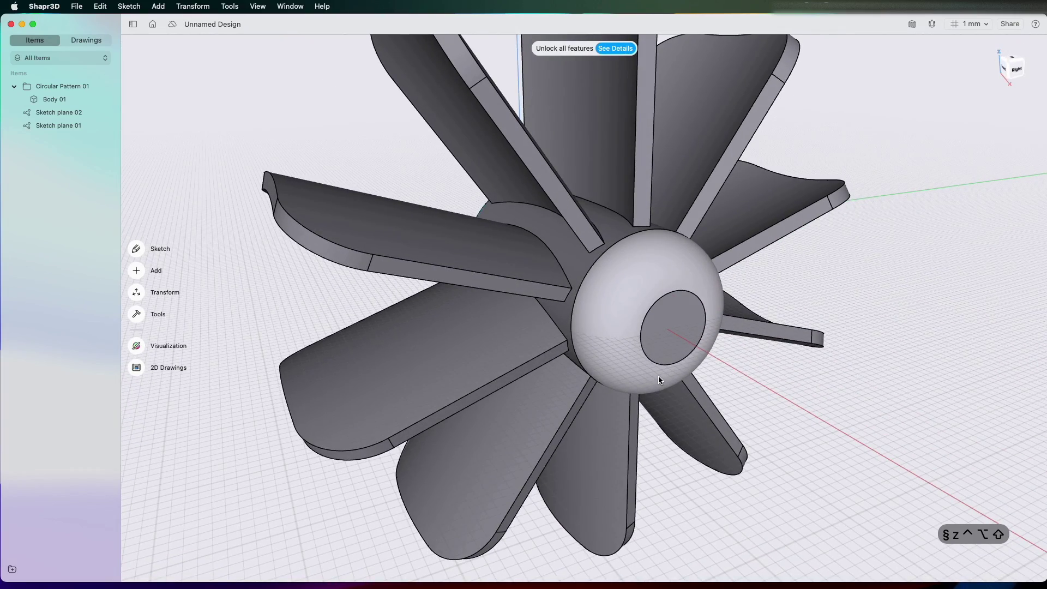
{"action": "scroll", "coordinate": [659, 375], "scroll_direction": "down", "scroll_amount": 10}
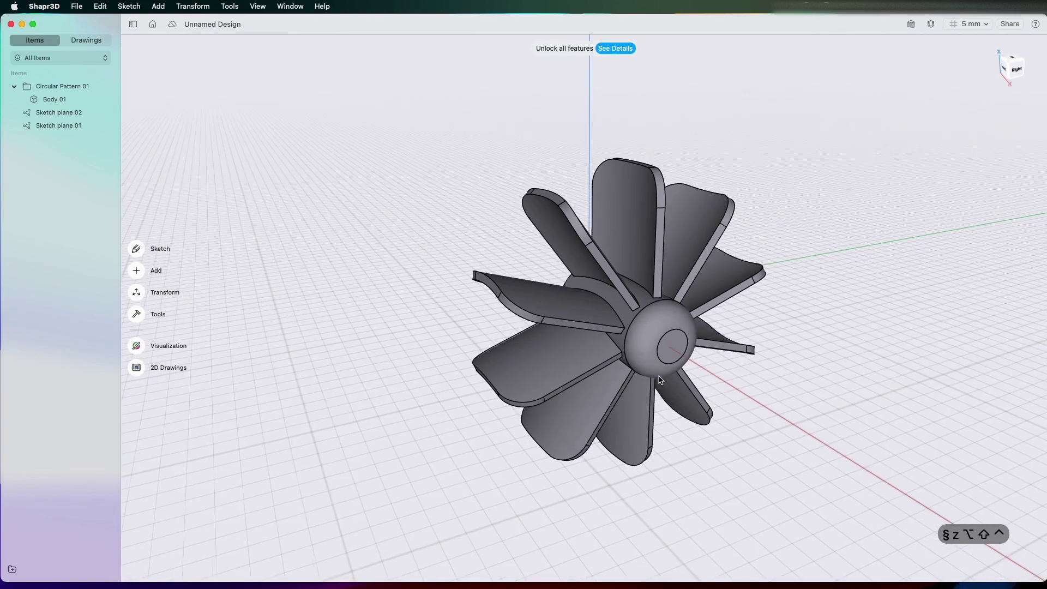